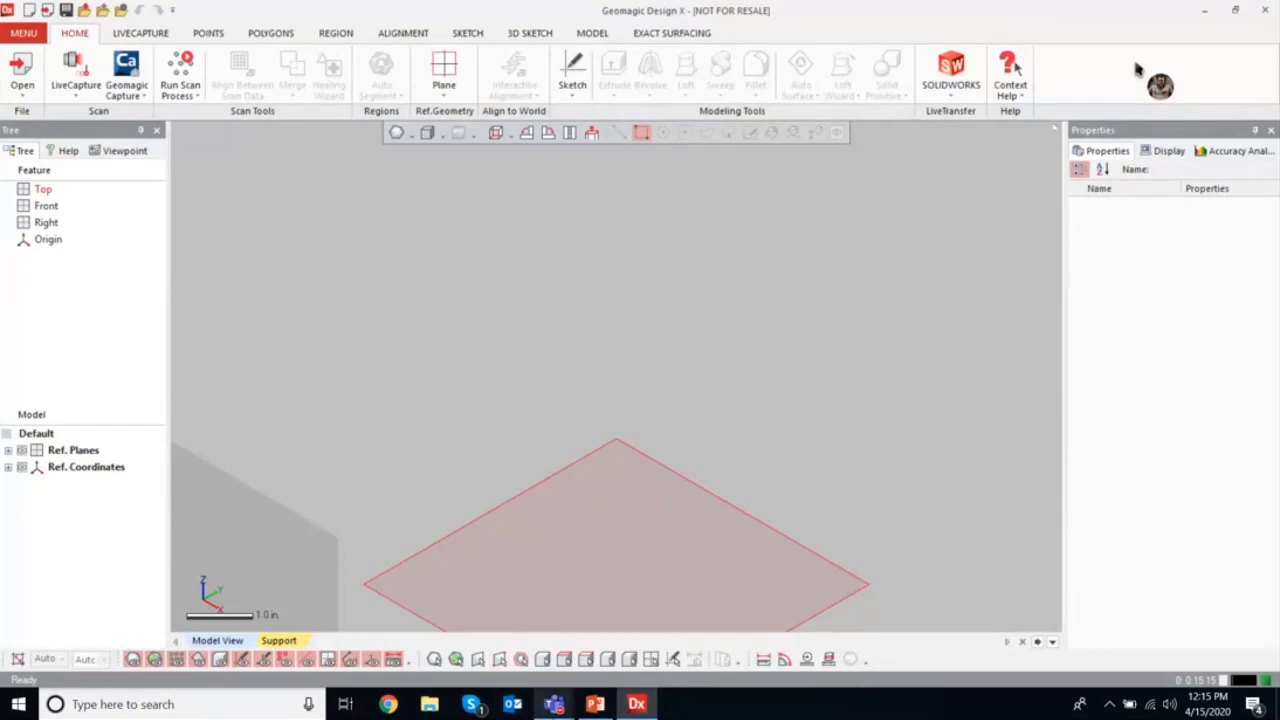
Switch to the Microsoft Teams call window and turn the camera off
mouse_move(555, 704)
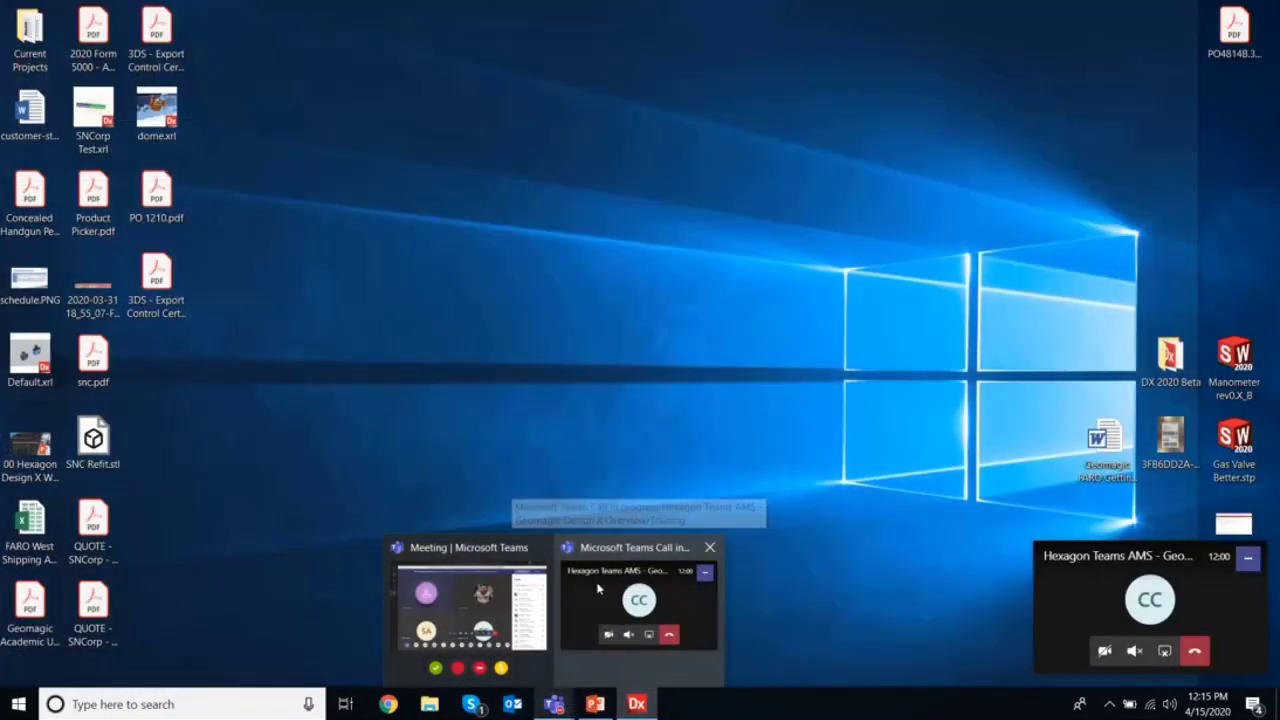
click(598, 590)
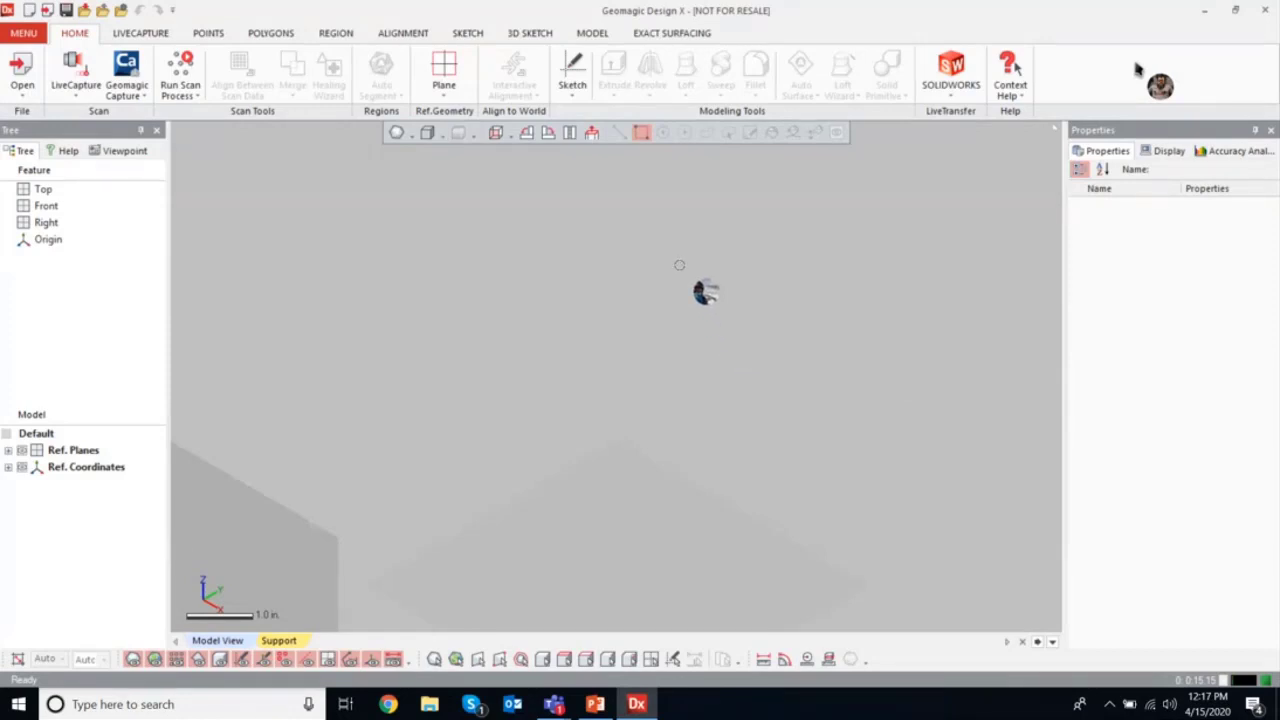
click(640, 457)
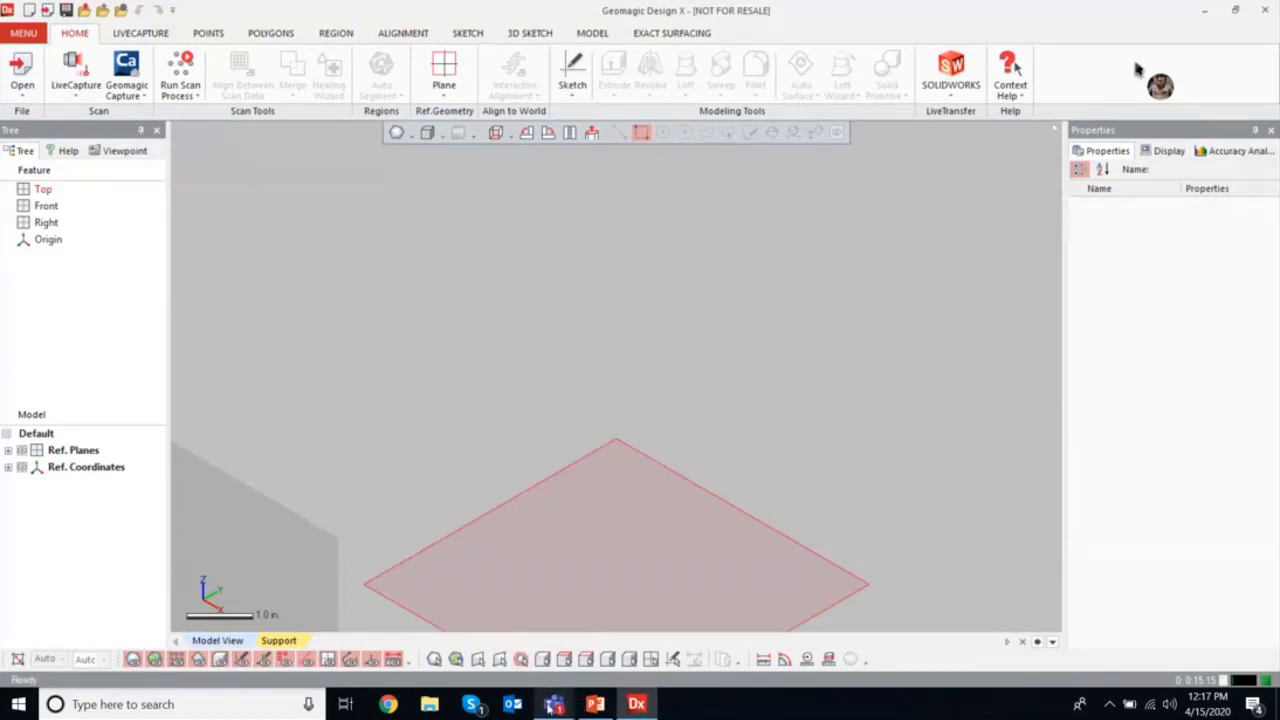
mouse_move(553, 708)
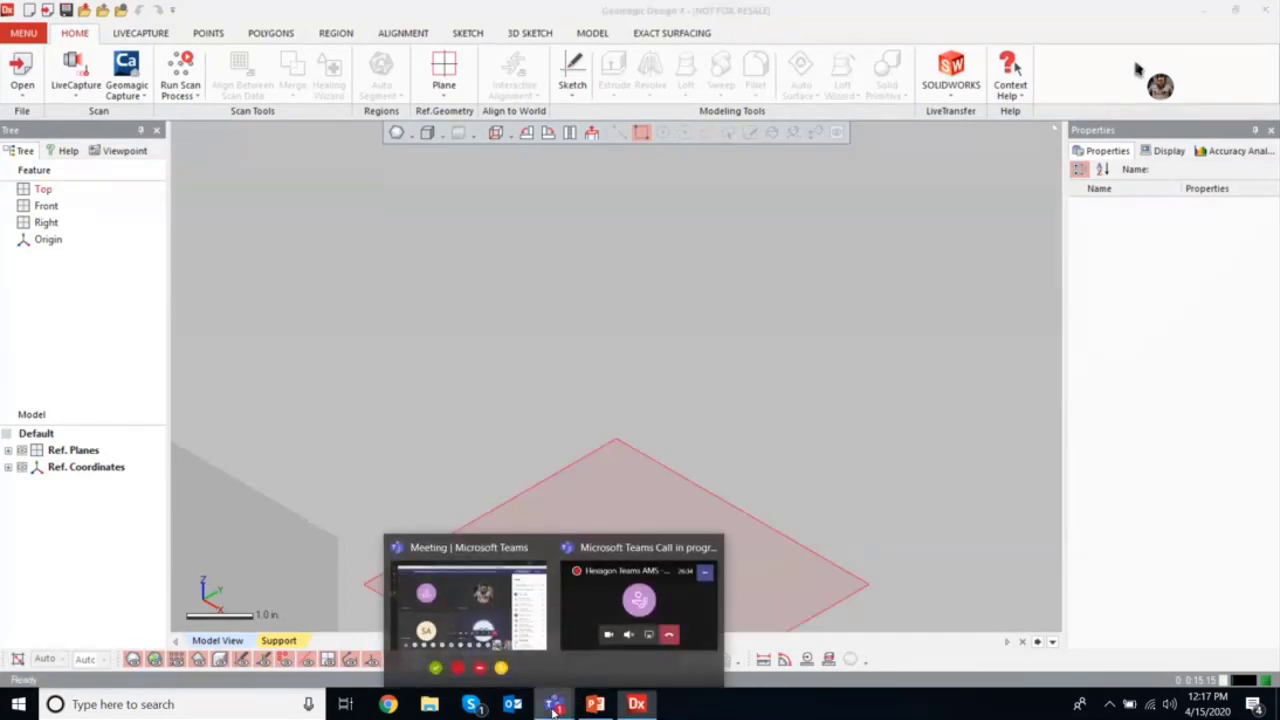
click(590, 580)
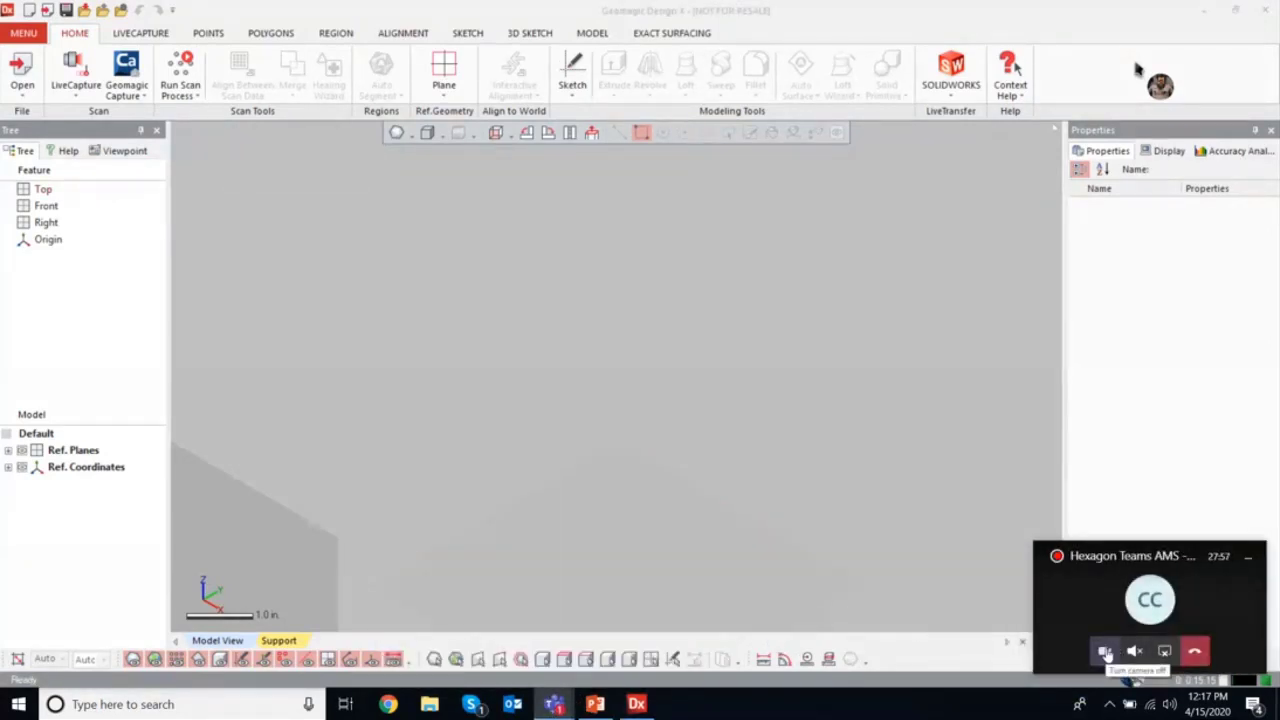
click(1105, 651)
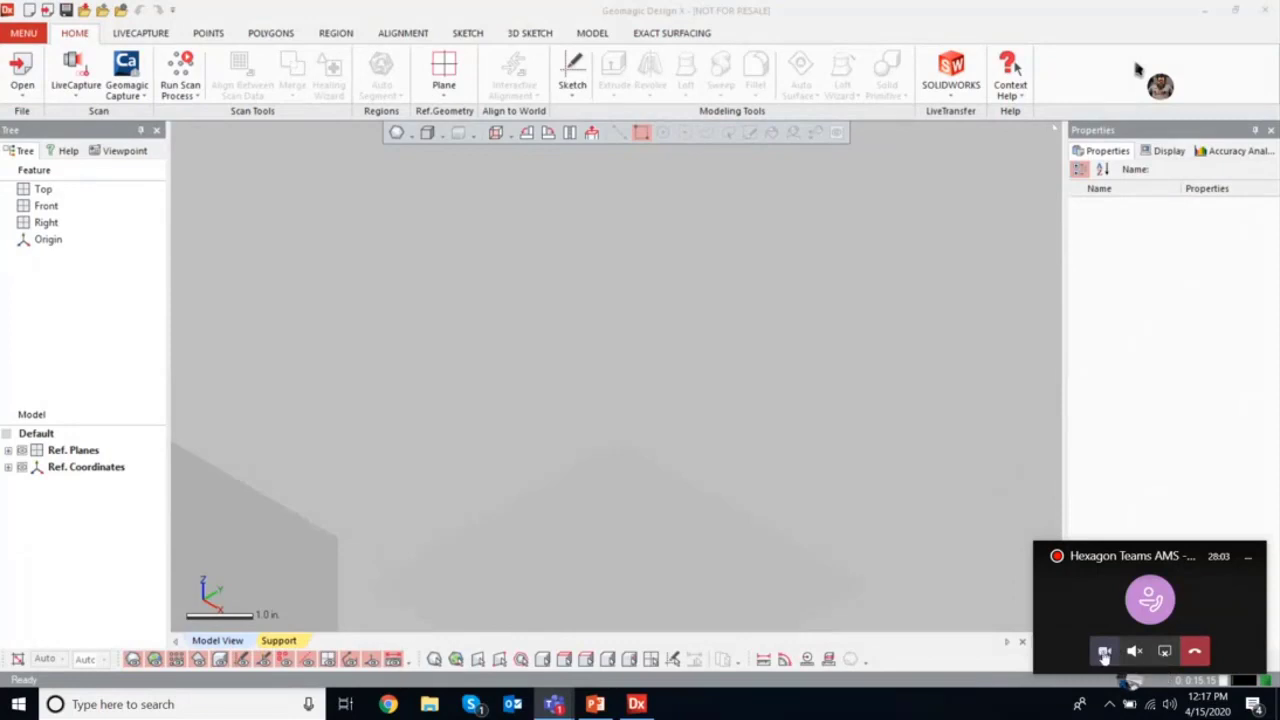
click(1105, 651)
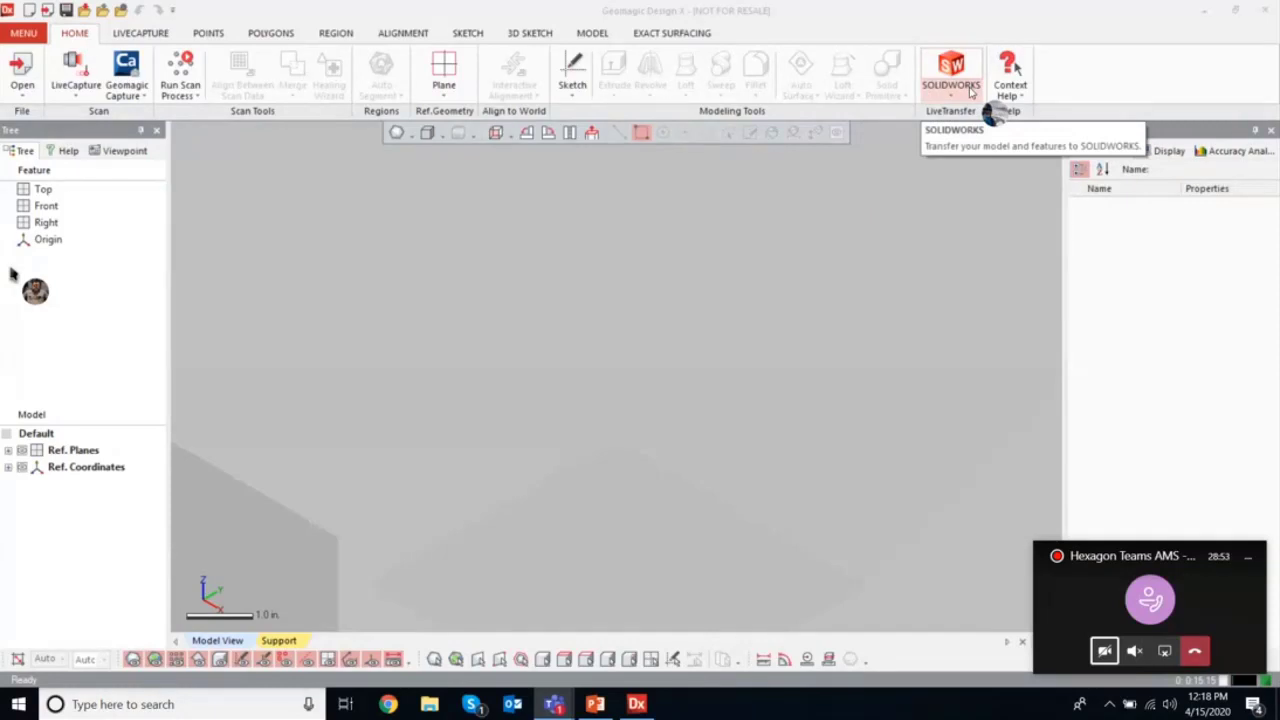
Look through the list of measurement devices supported for LiveCapture in Geomagic Design X
click(150, 34)
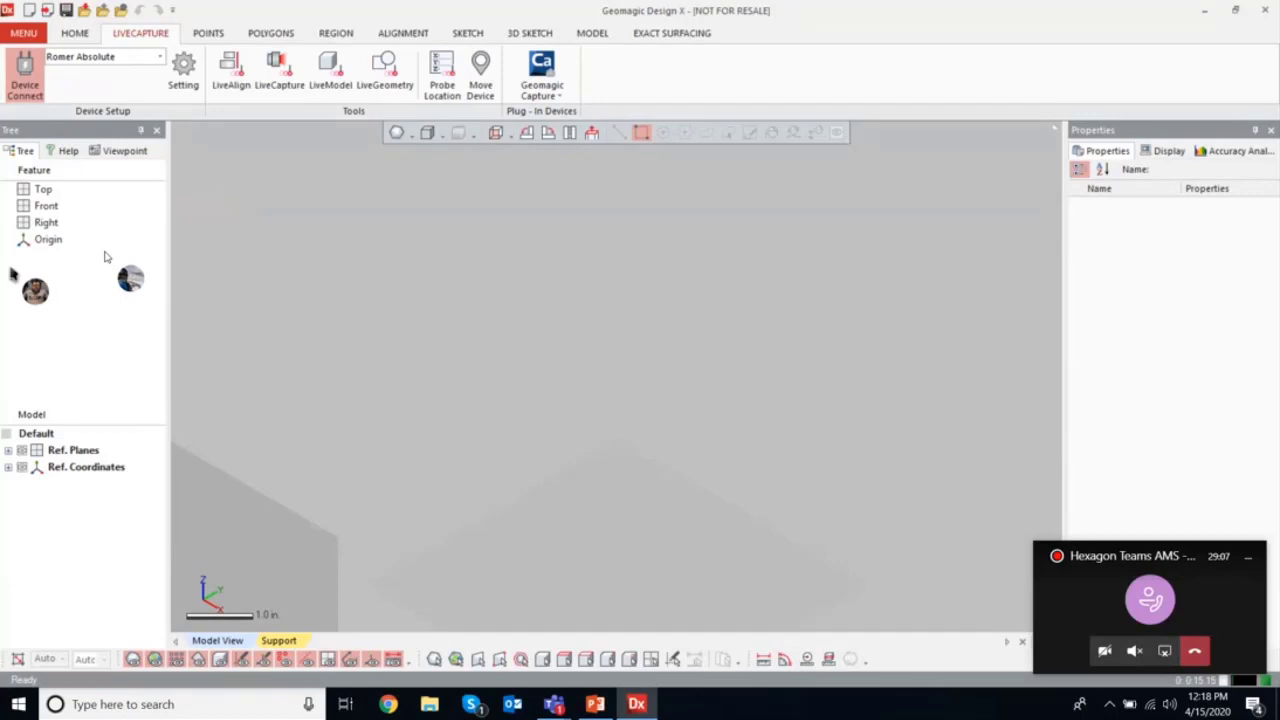
click(136, 57)
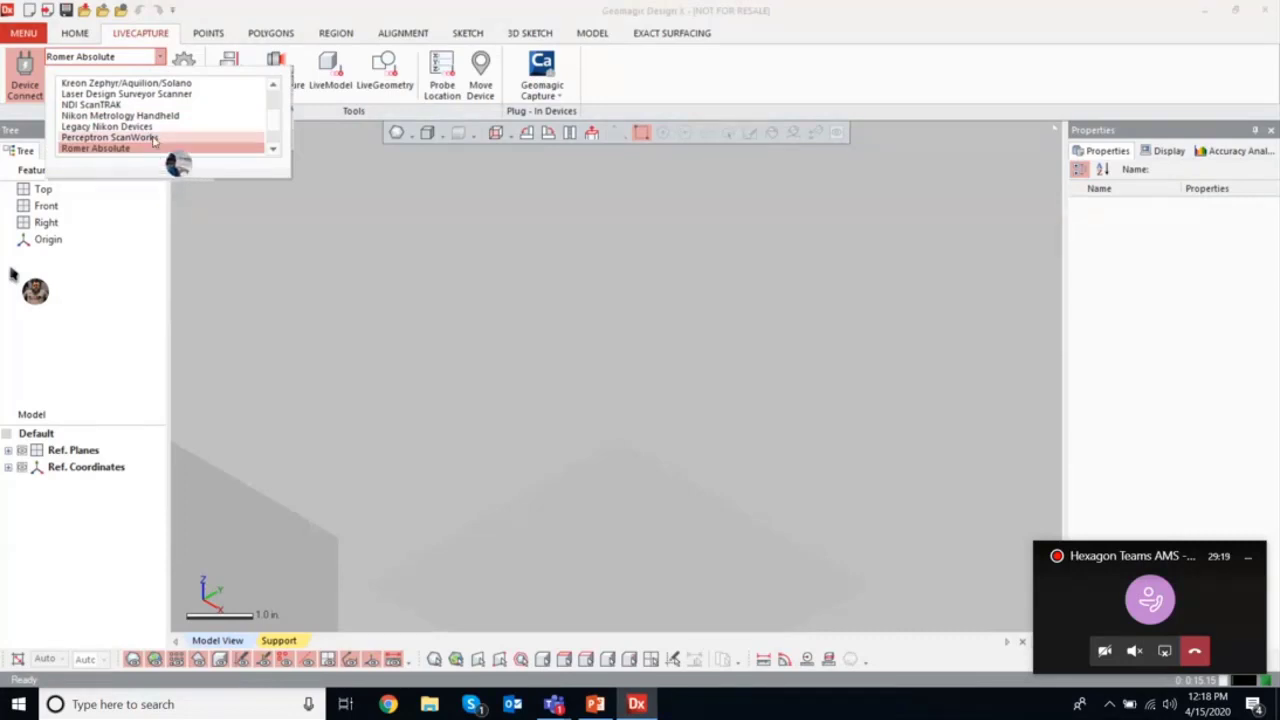
scroll(154, 148, up, 2)
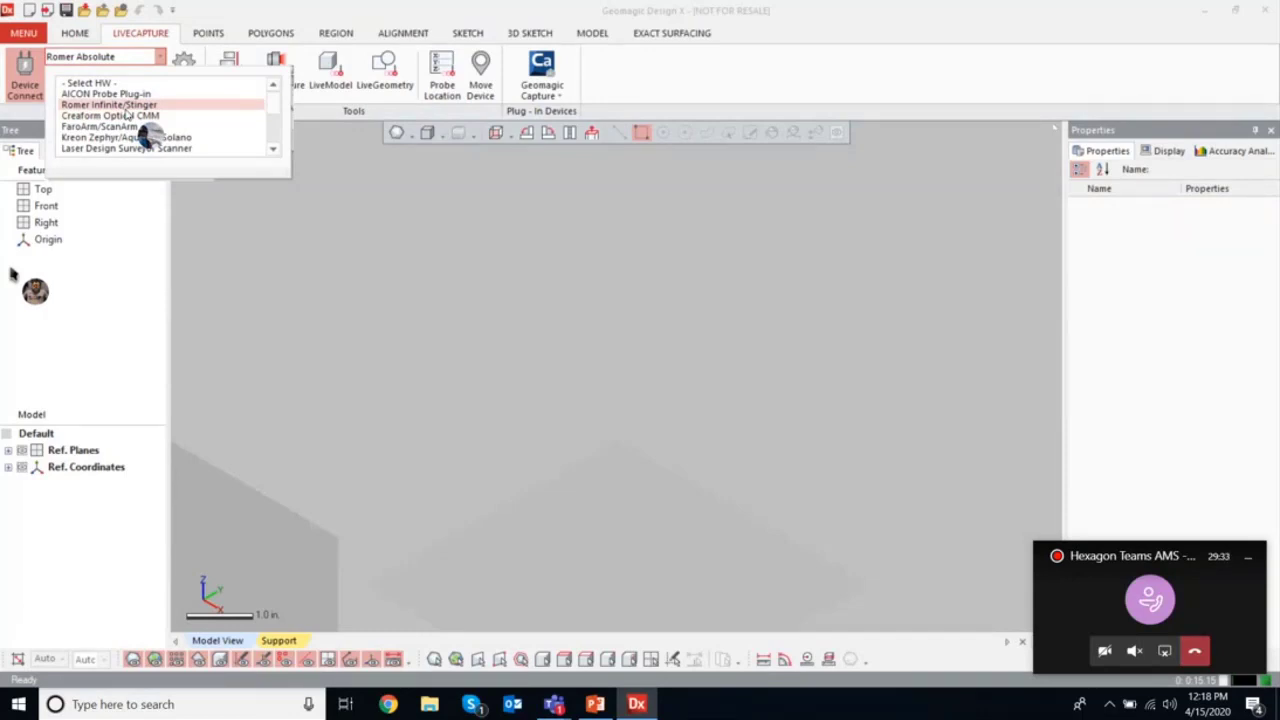
scroll(127, 115, down, 3)
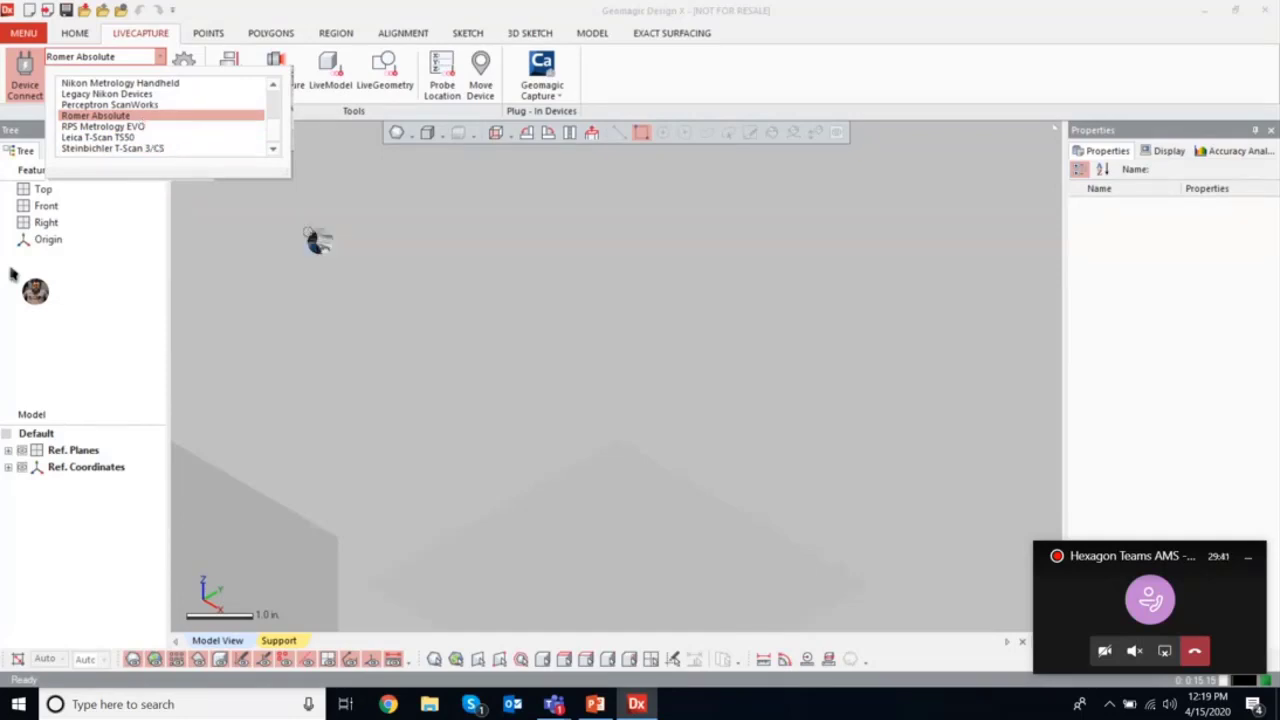
click(461, 259)
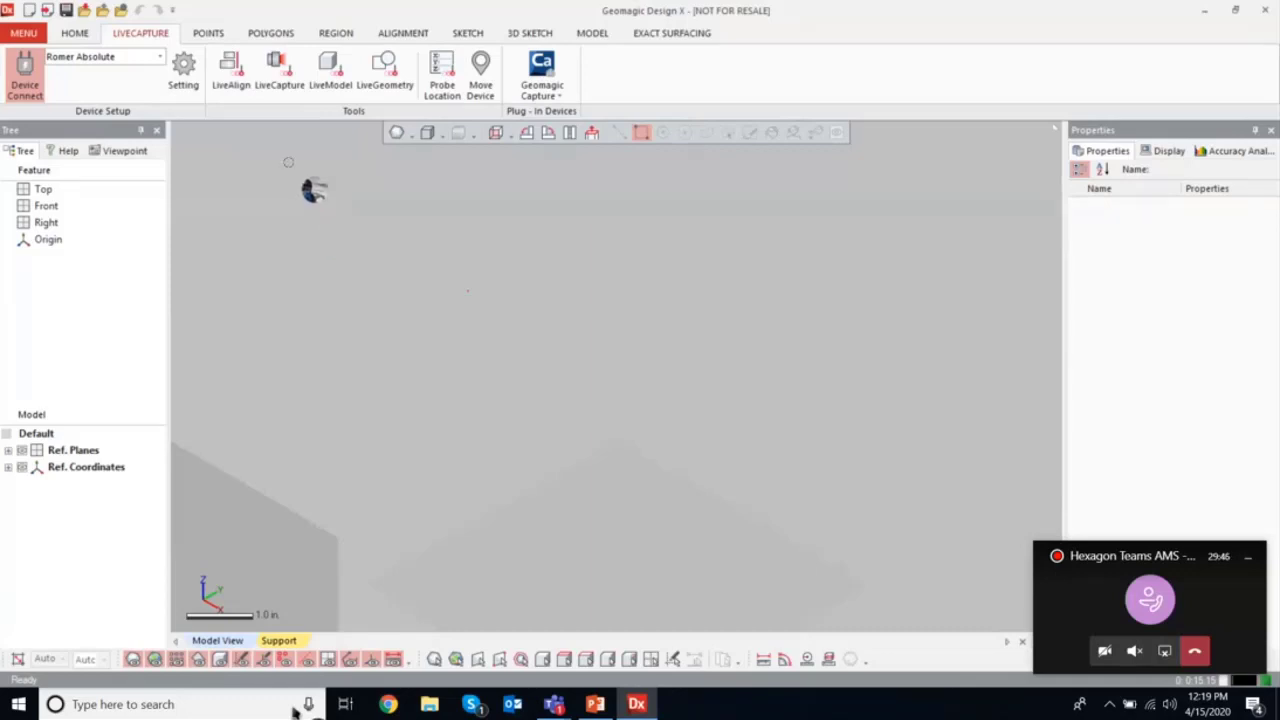
Disconnect and reconnect the Romer Absolute device, and minimize the Teams call window
click(26, 82)
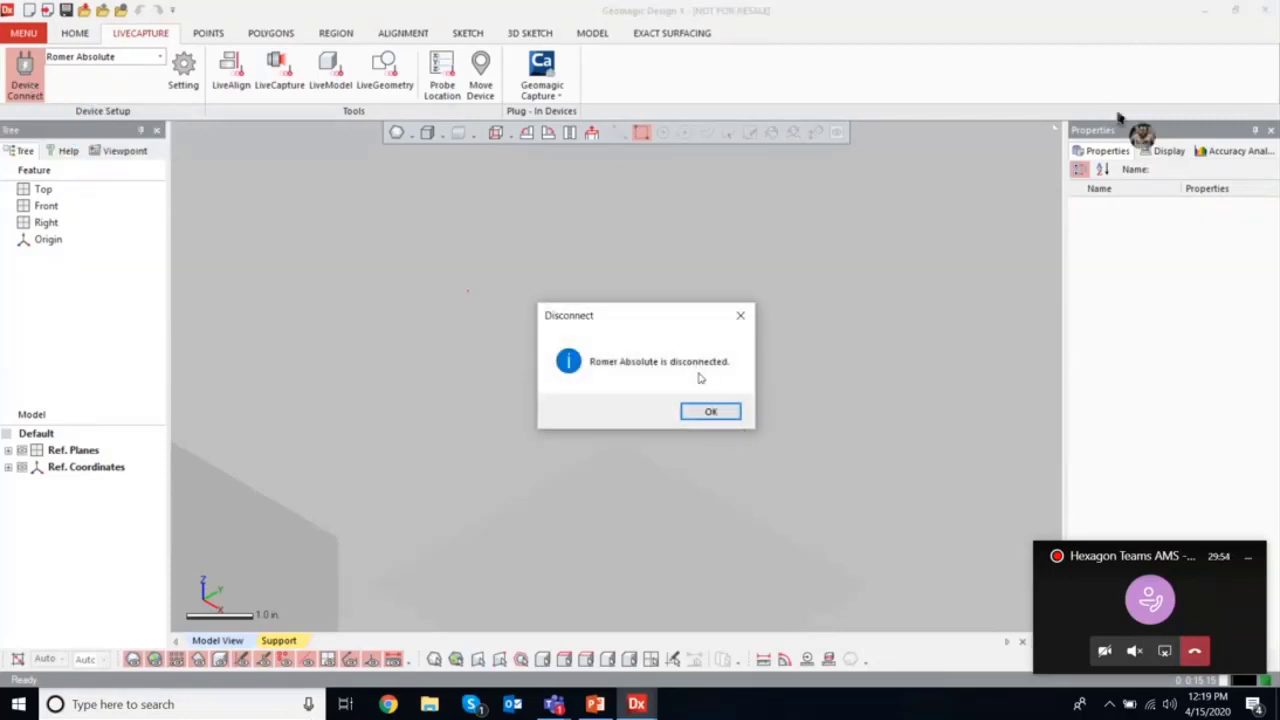
click(710, 411)
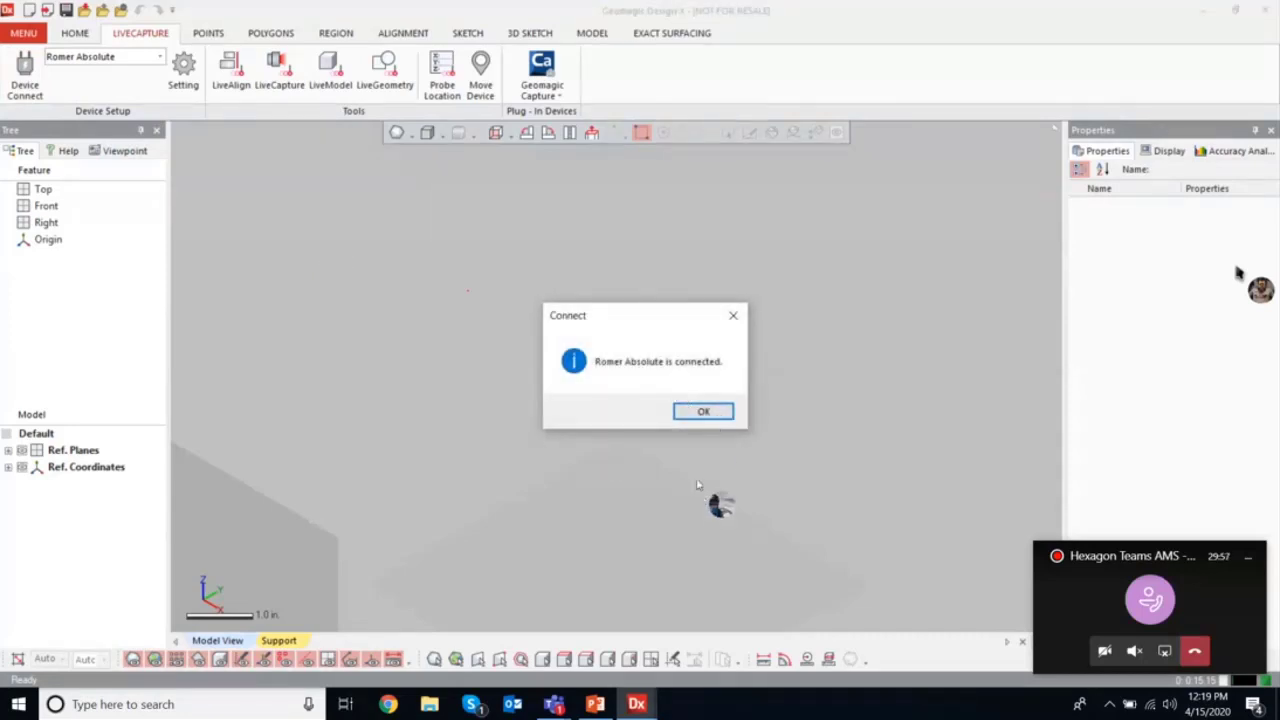
click(704, 411)
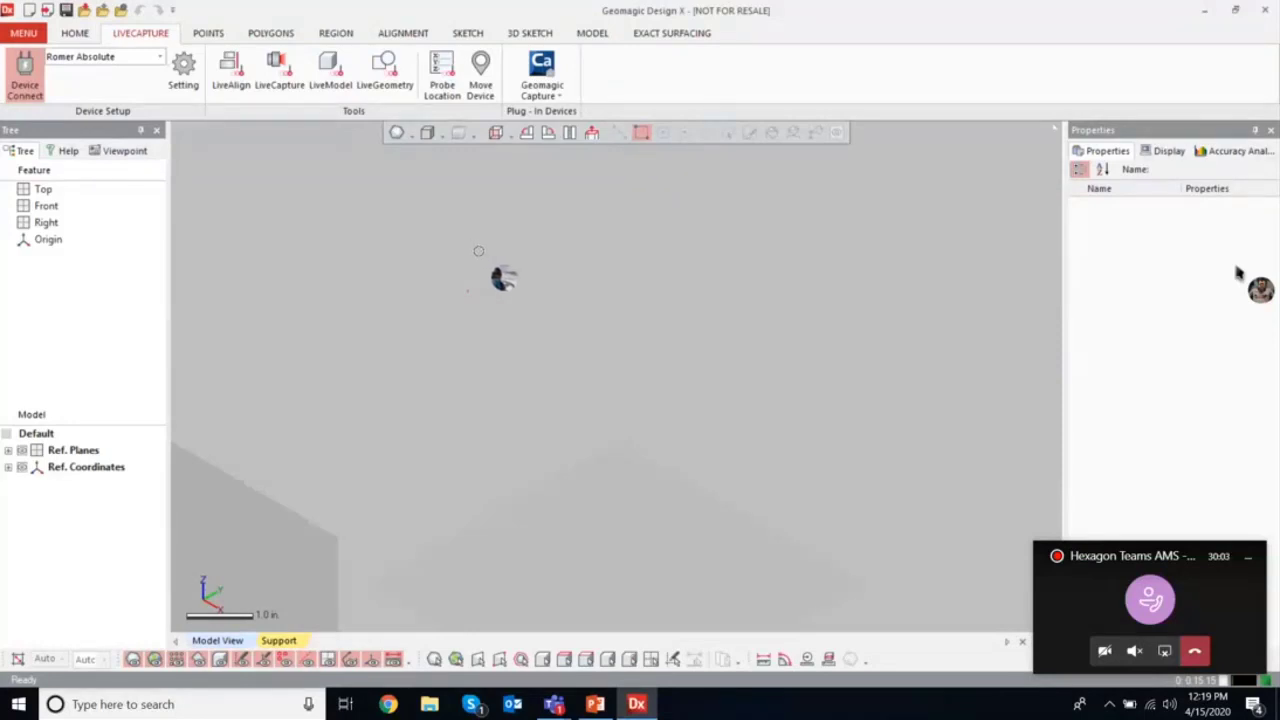
click(1246, 557)
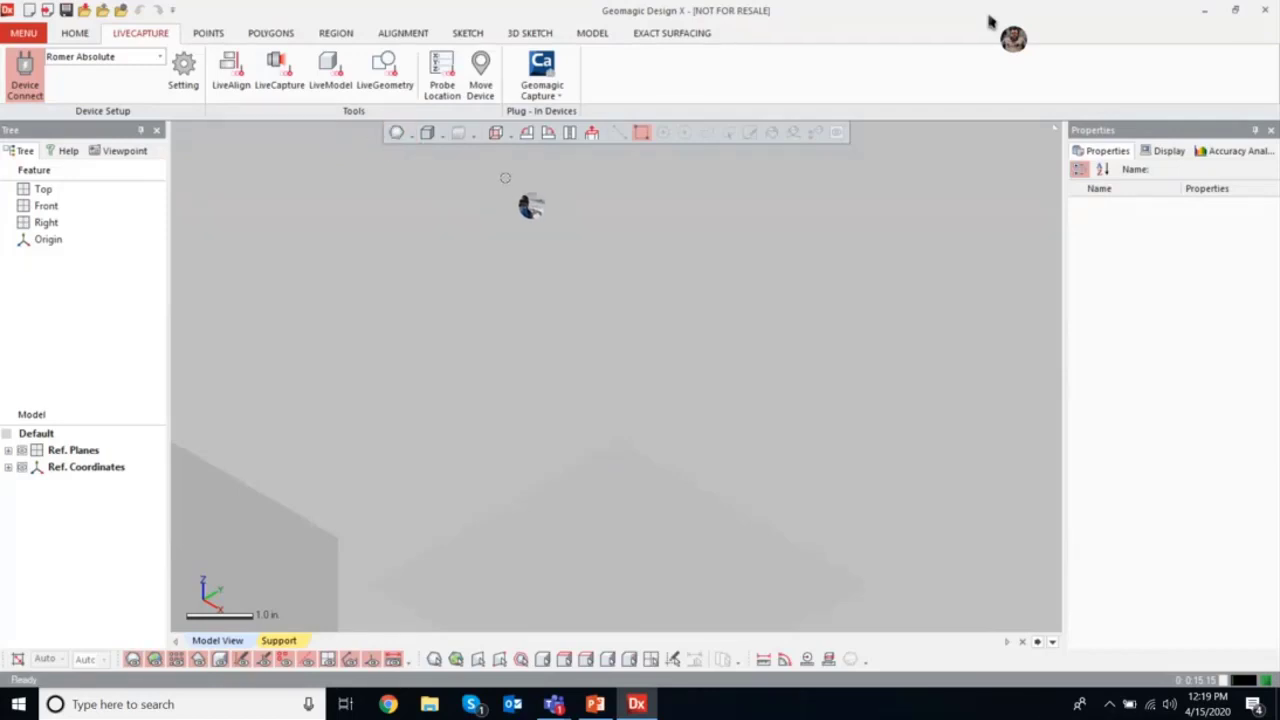
click(18, 704)
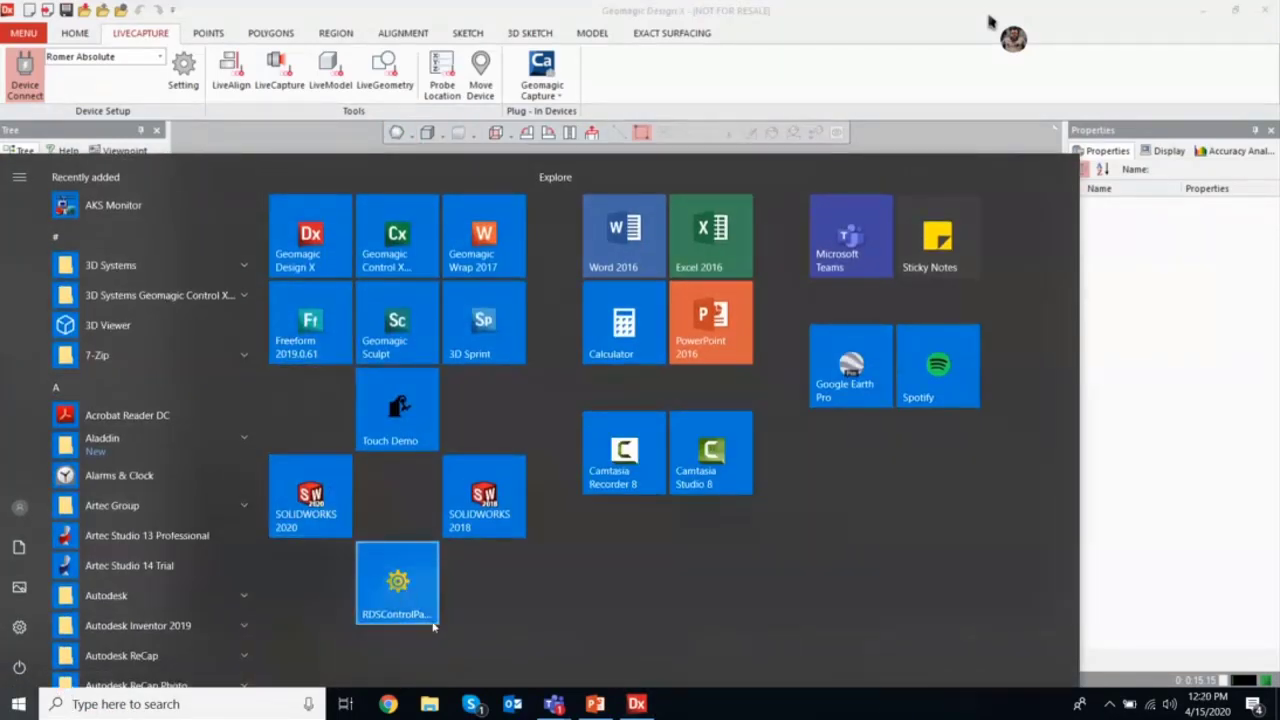
click(583, 143)
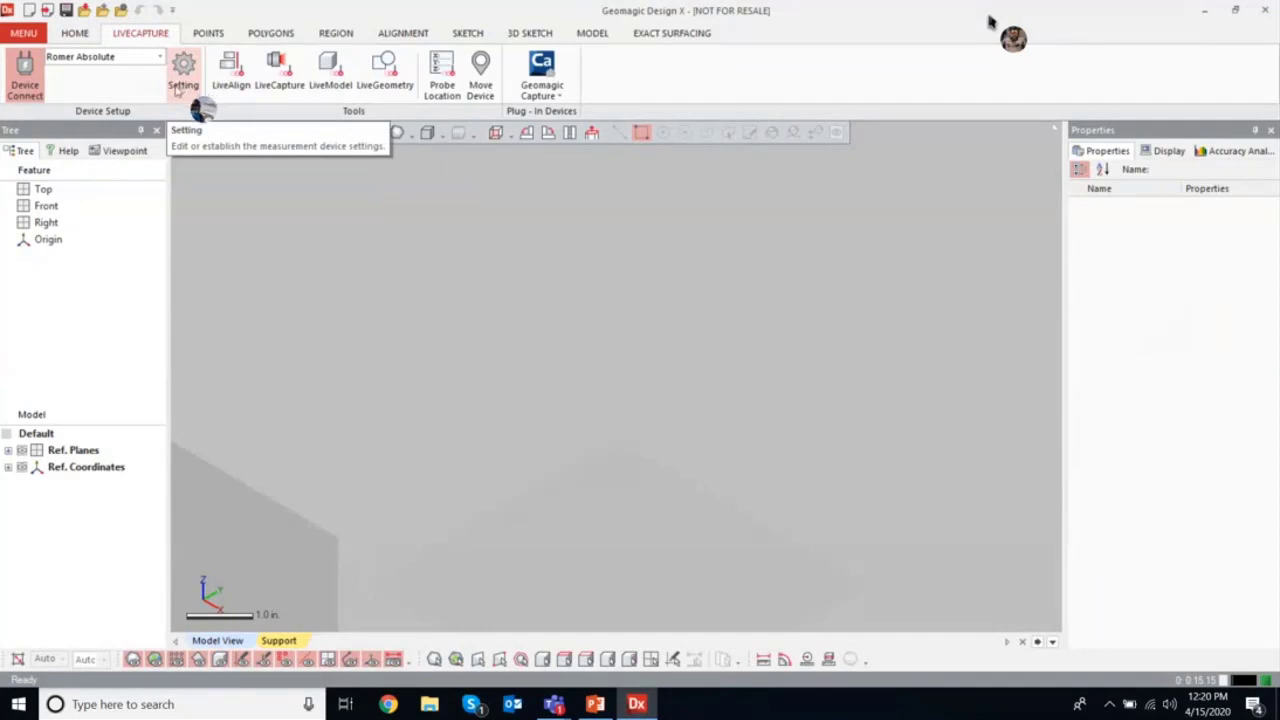
Disable the sound while measuring in the general LiveCapture settings and apply the change
click(180, 80)
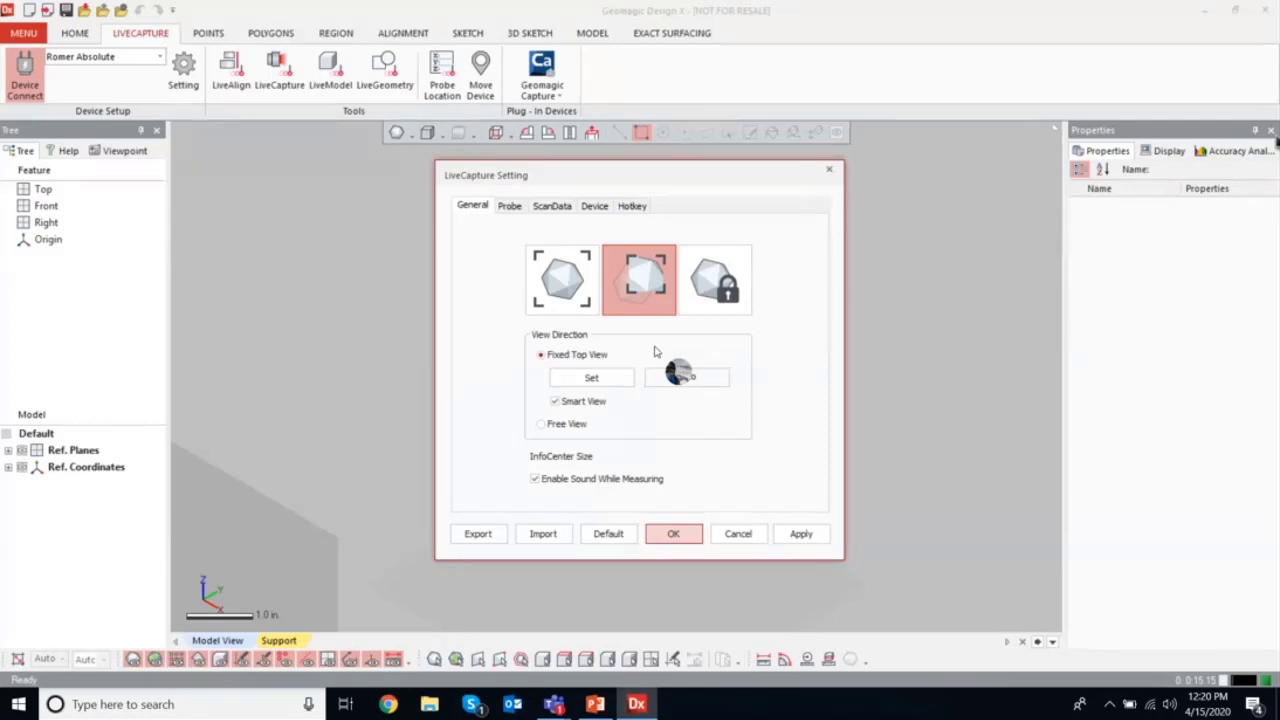
click(535, 480)
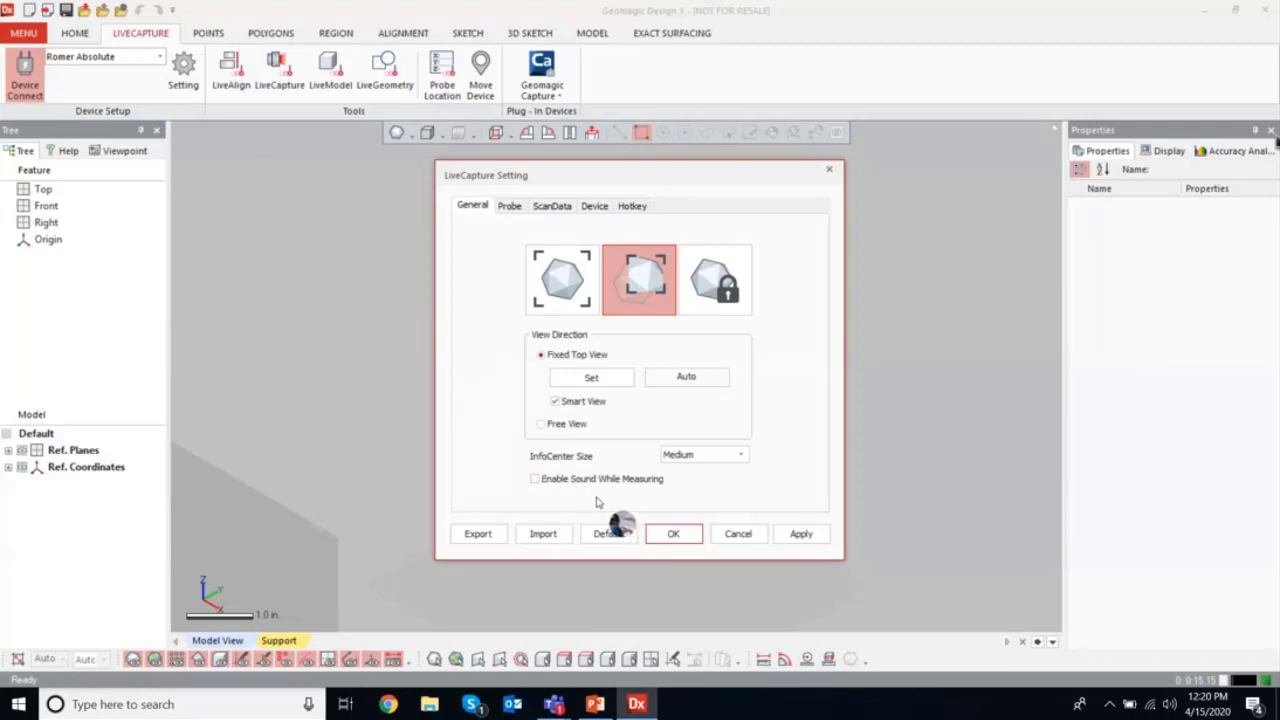
click(805, 535)
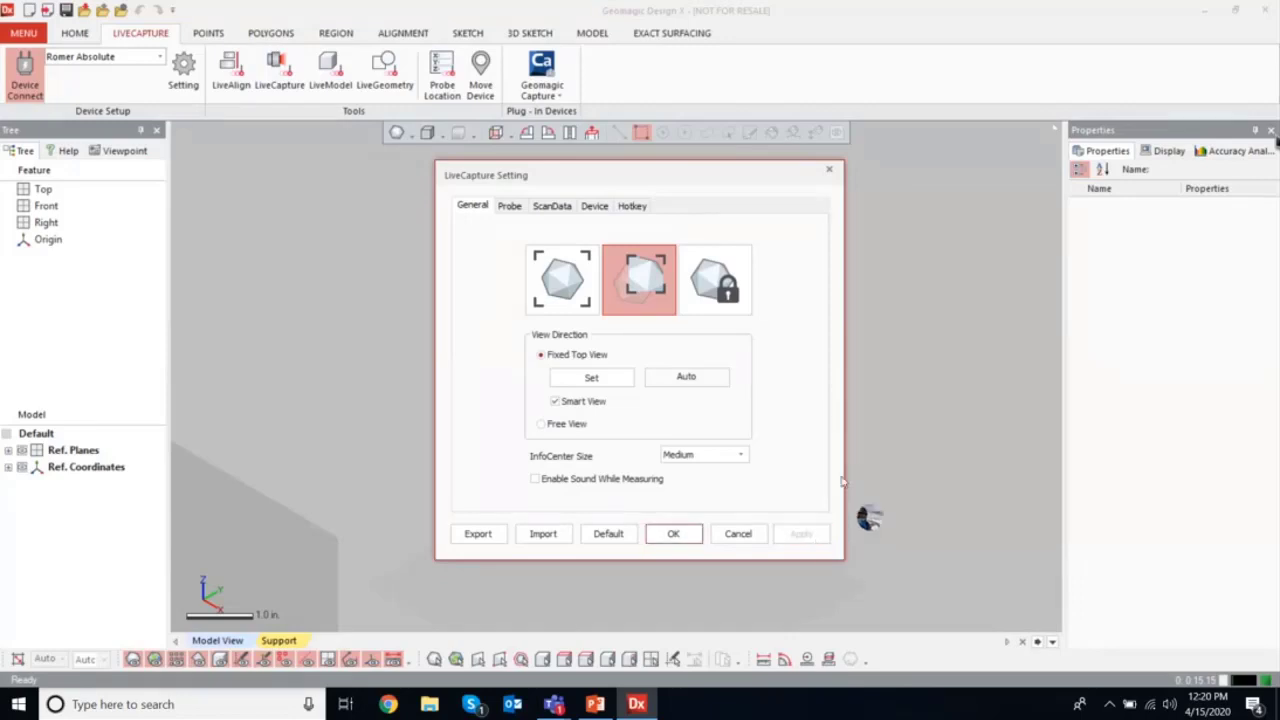
Examine the probe and scan data settings of LiveCapture
click(514, 208)
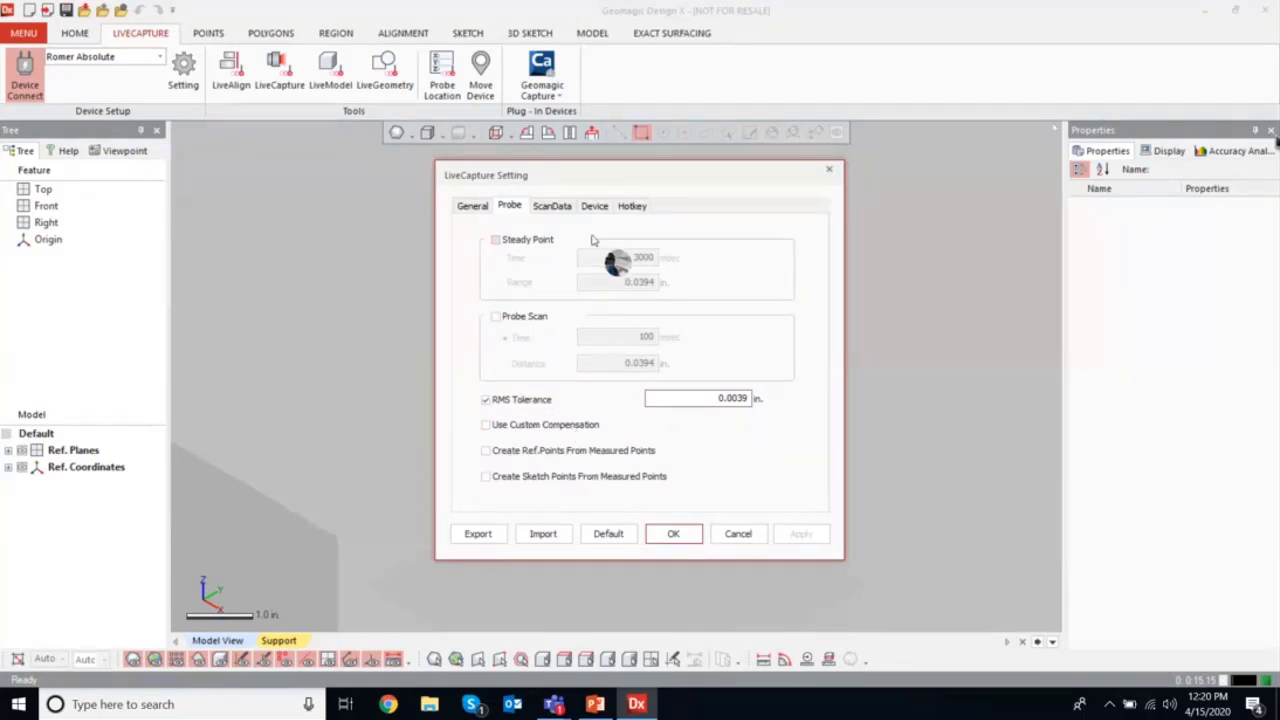
click(558, 206)
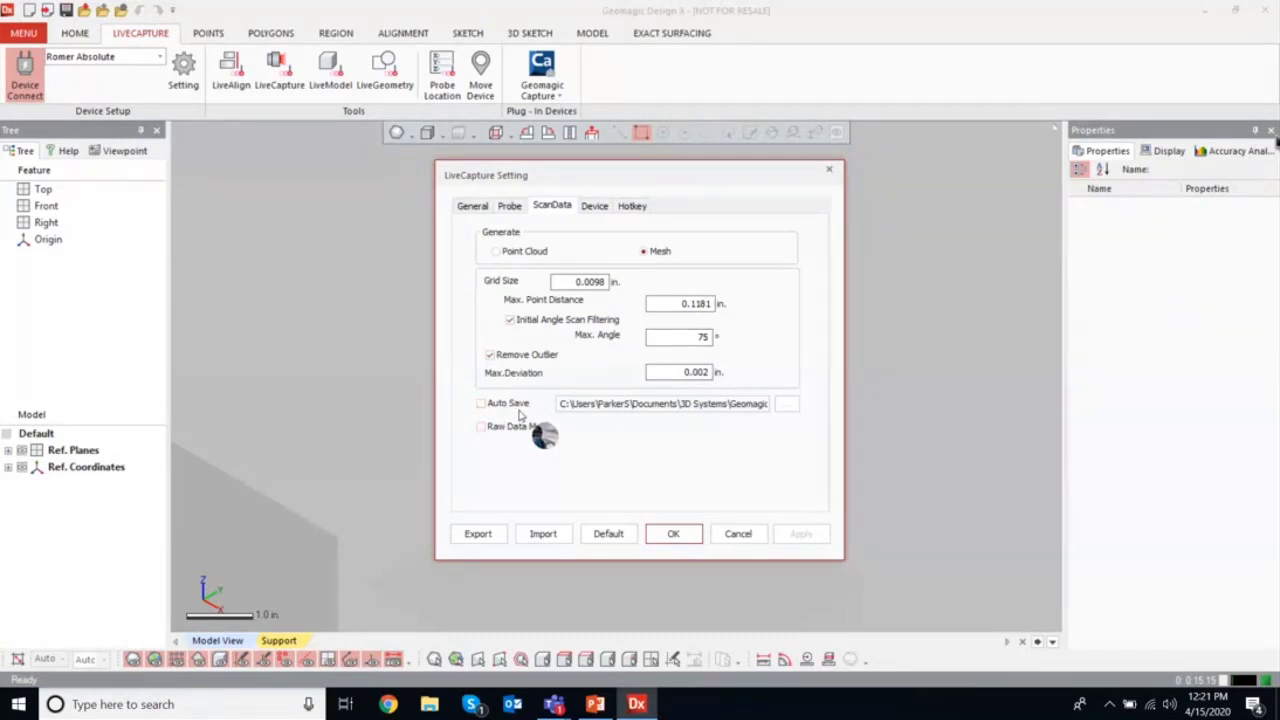
Open the RSx scanner settings in the device's RDS Control Panel and unlock Advanced access by entering the password
click(597, 208)
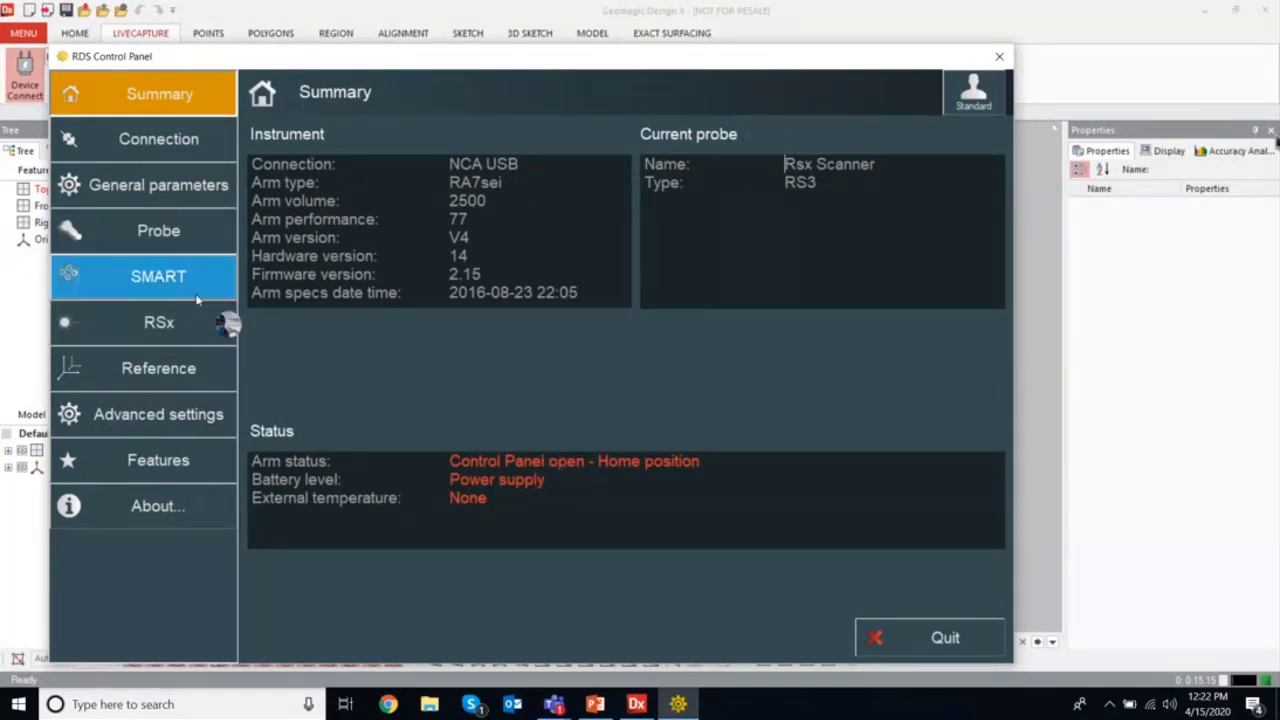
click(176, 325)
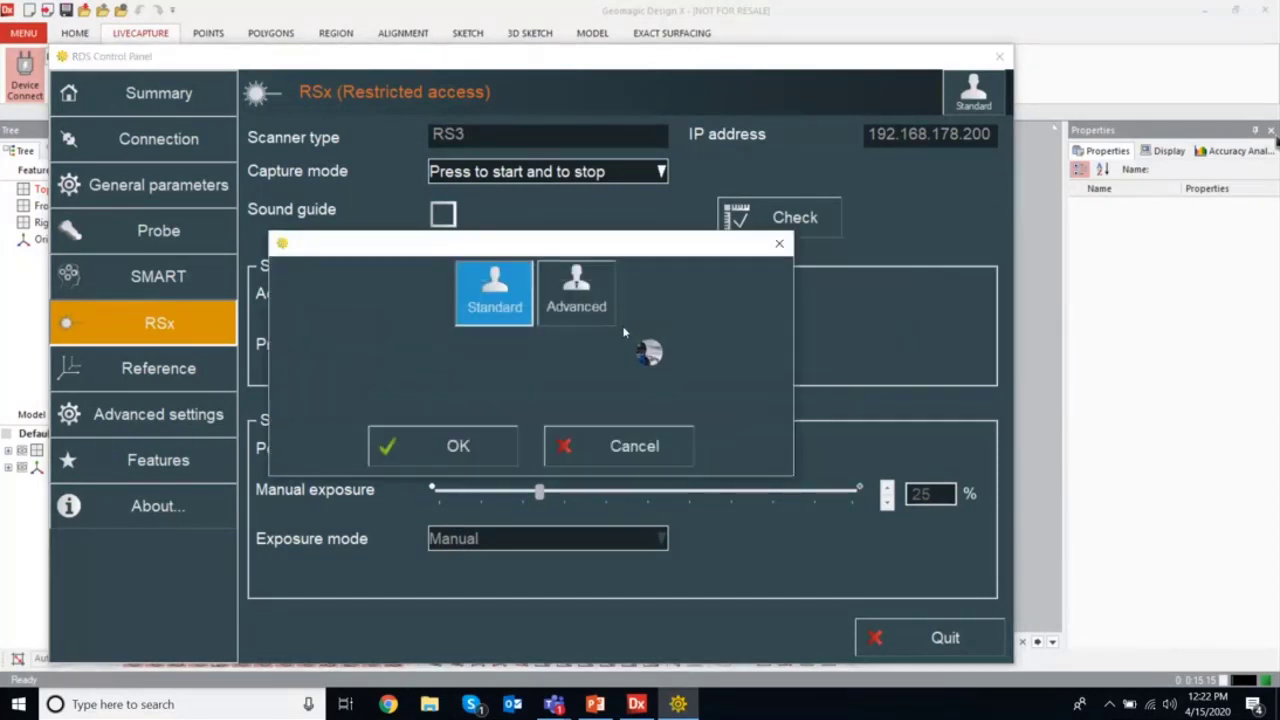
click(606, 316)
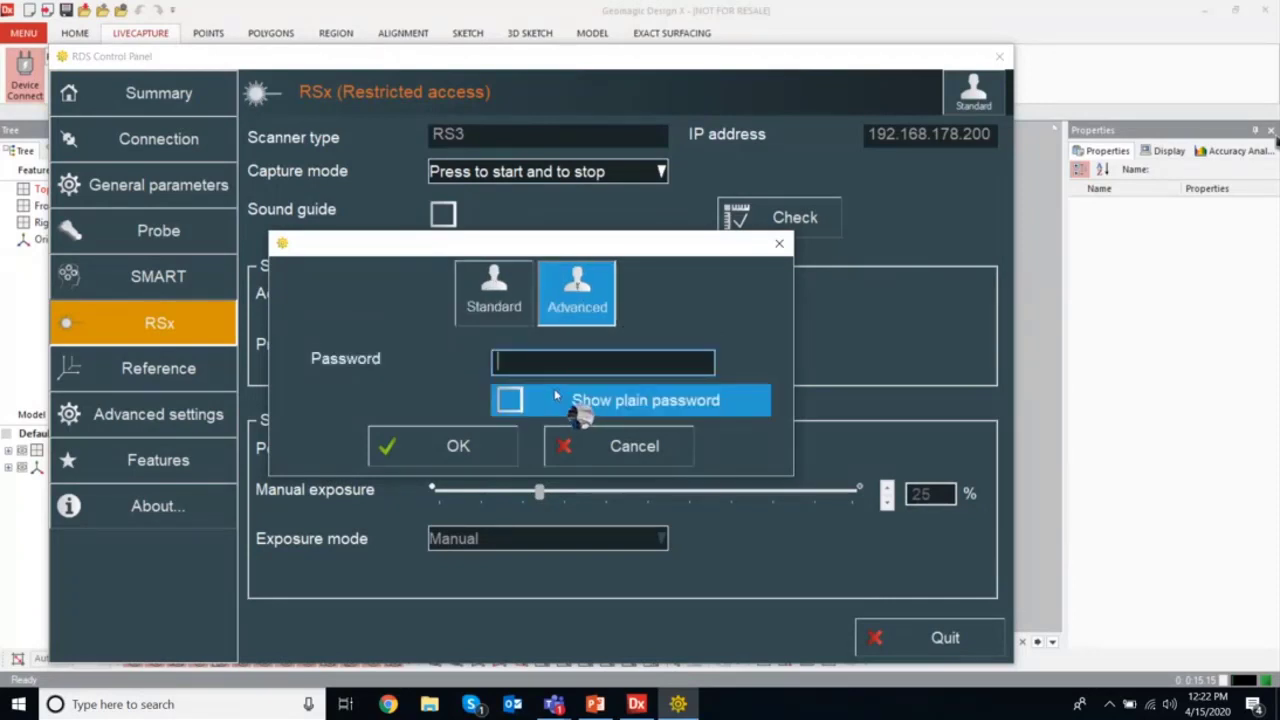
text(********)
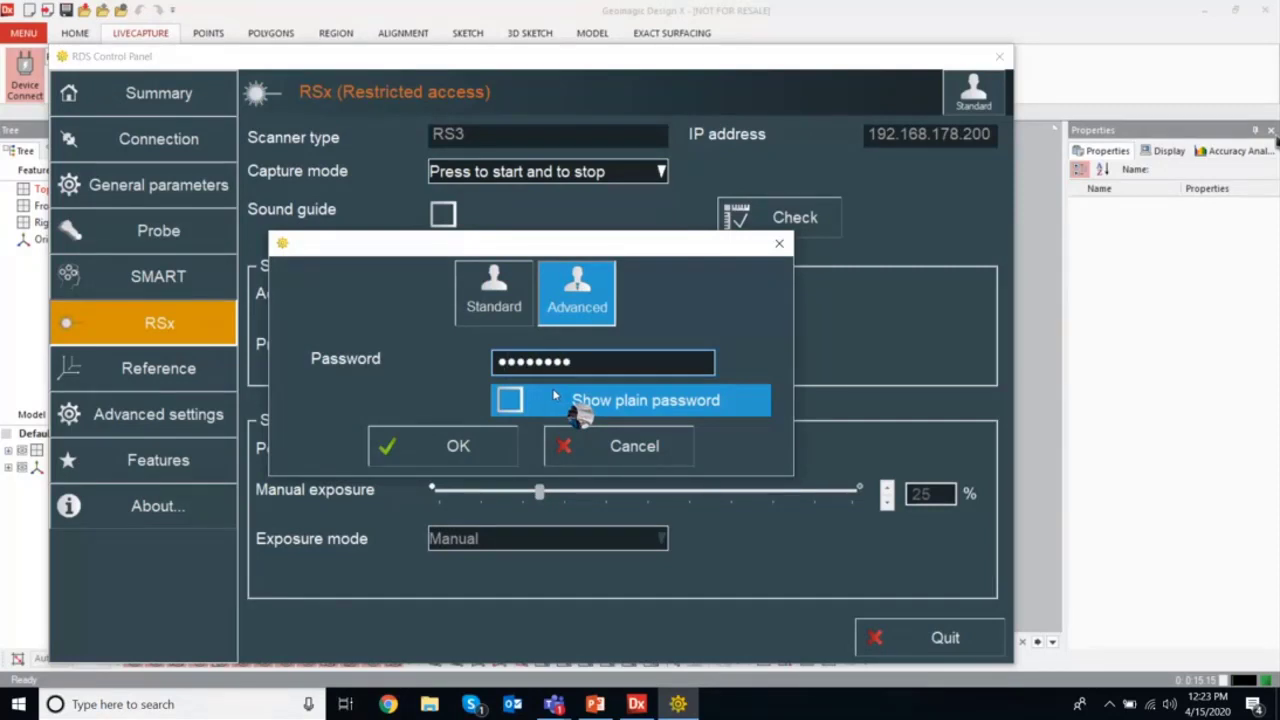
click(473, 432)
Set the scanner's exposure mode to Auto and its point sampling to 33%, save the settings and quit the RDS Control Panel
click(555, 545)
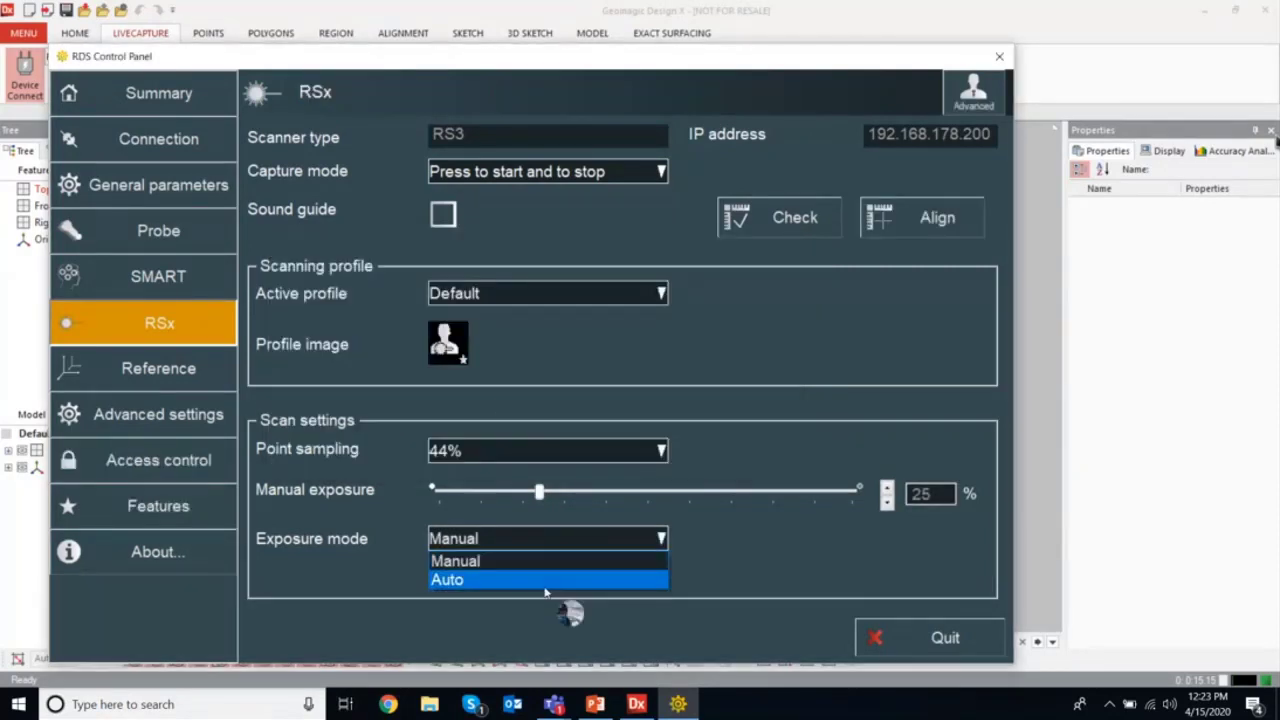
click(545, 580)
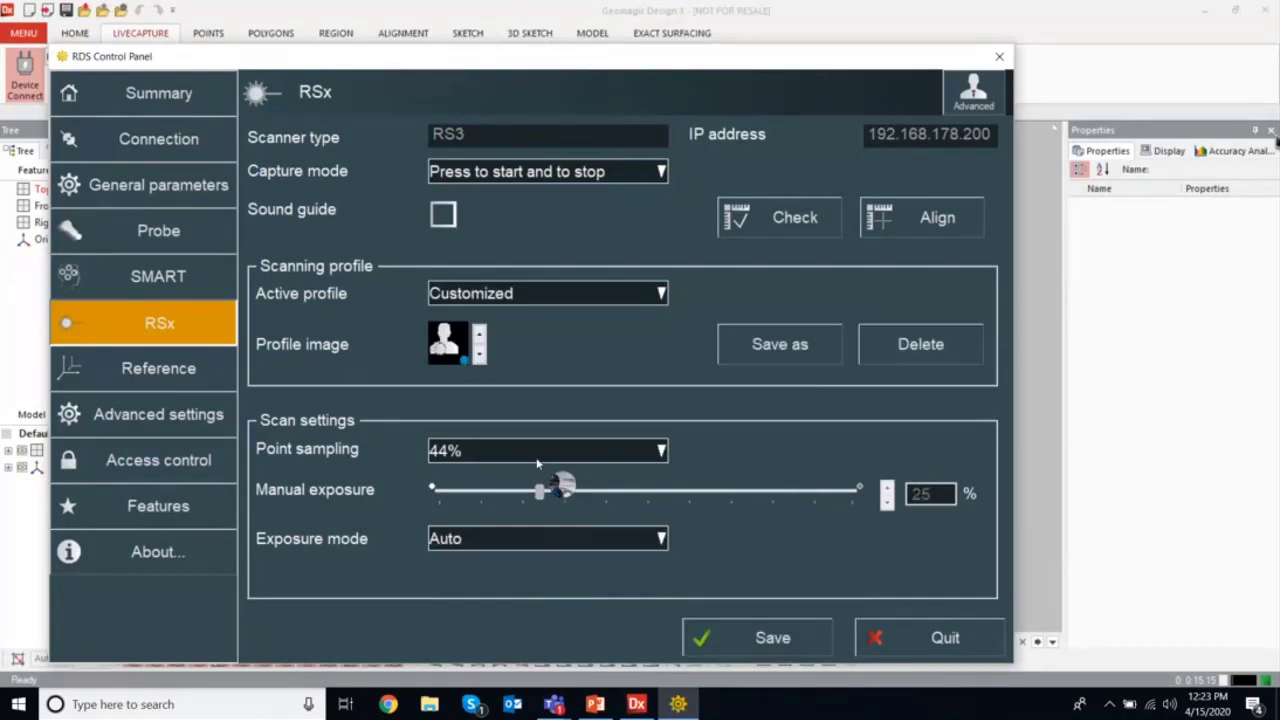
click(540, 450)
click(540, 491)
click(752, 638)
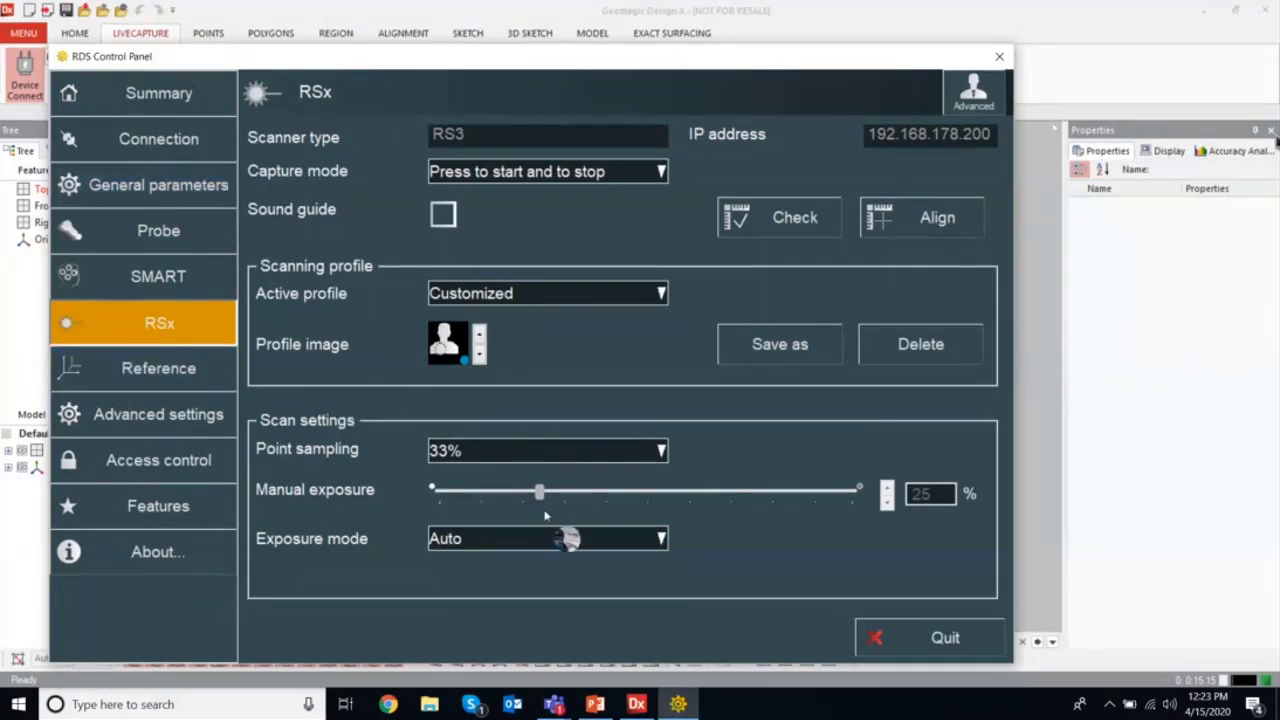
click(882, 644)
Check the scanner and probe hotkeys in the LiveCapture settings and leave the dialog without changes
click(183, 72)
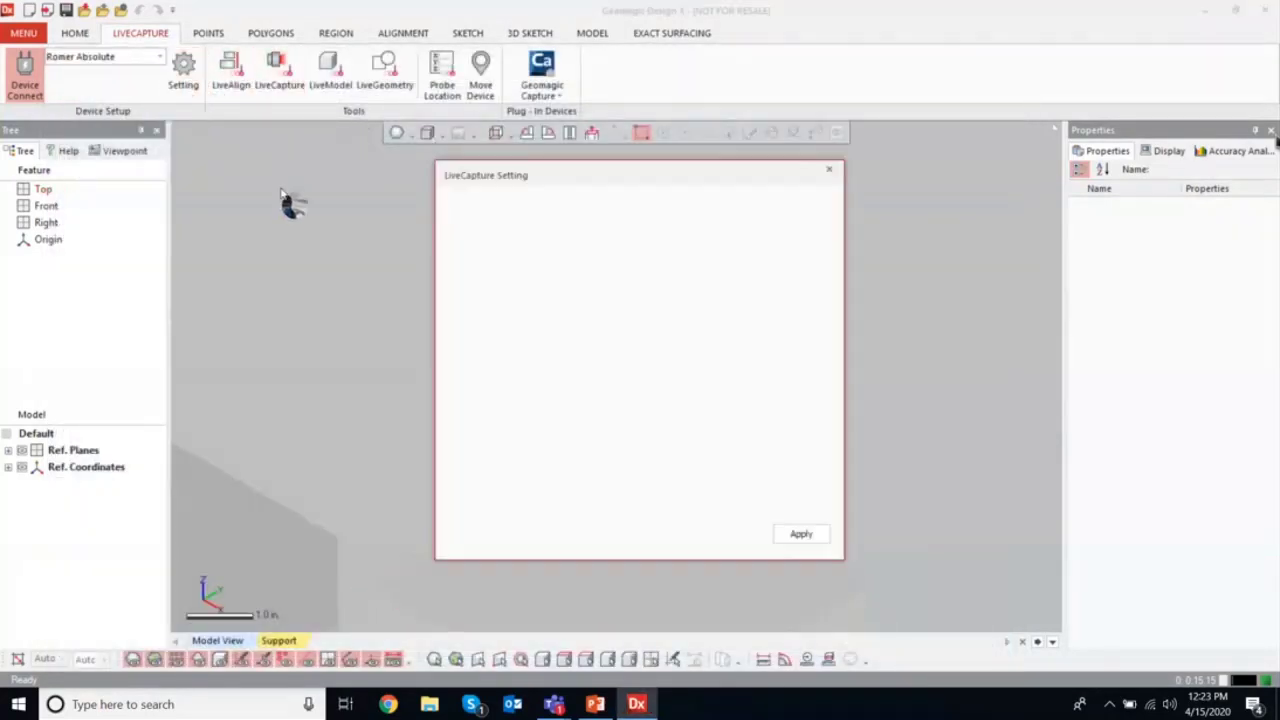
click(632, 206)
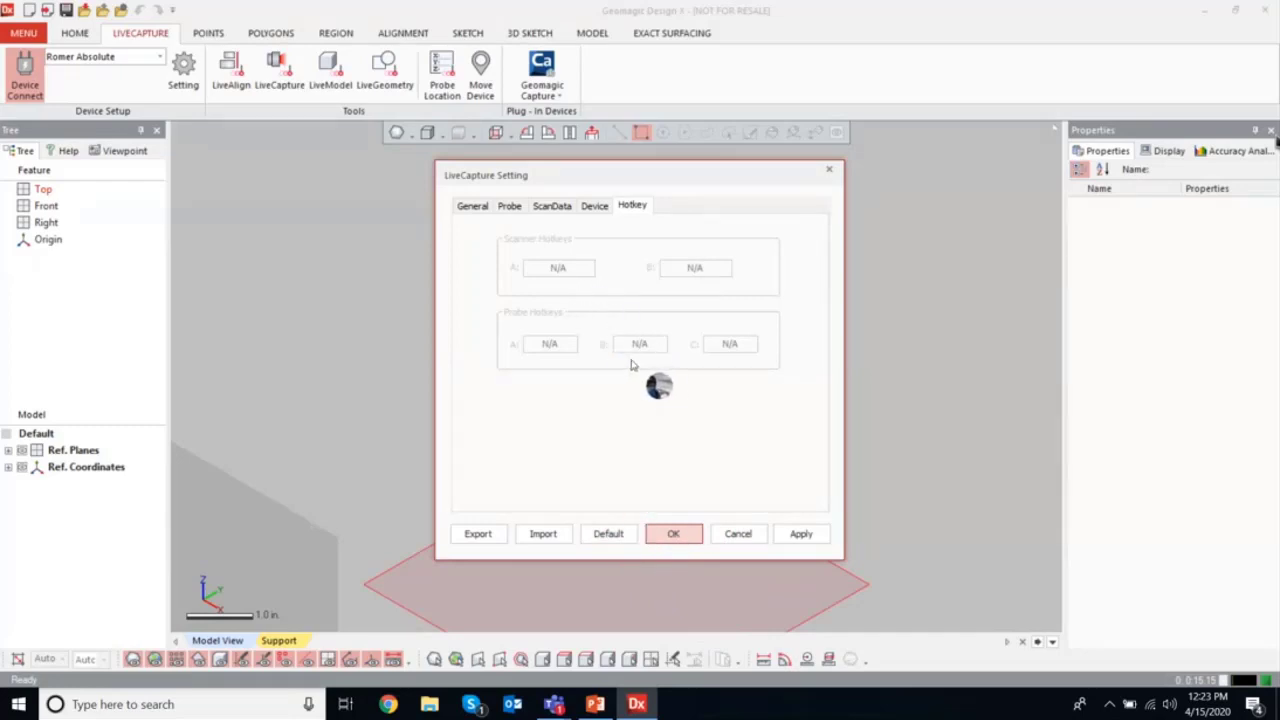
click(737, 534)
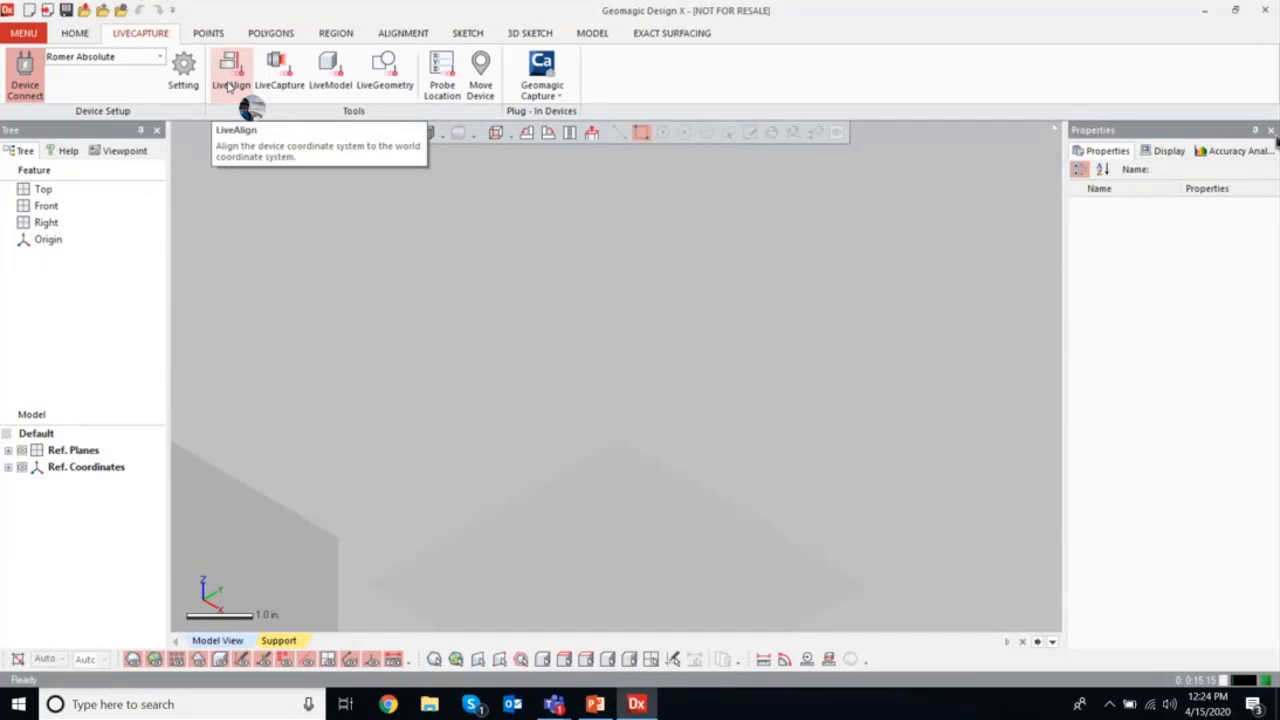
click(229, 87)
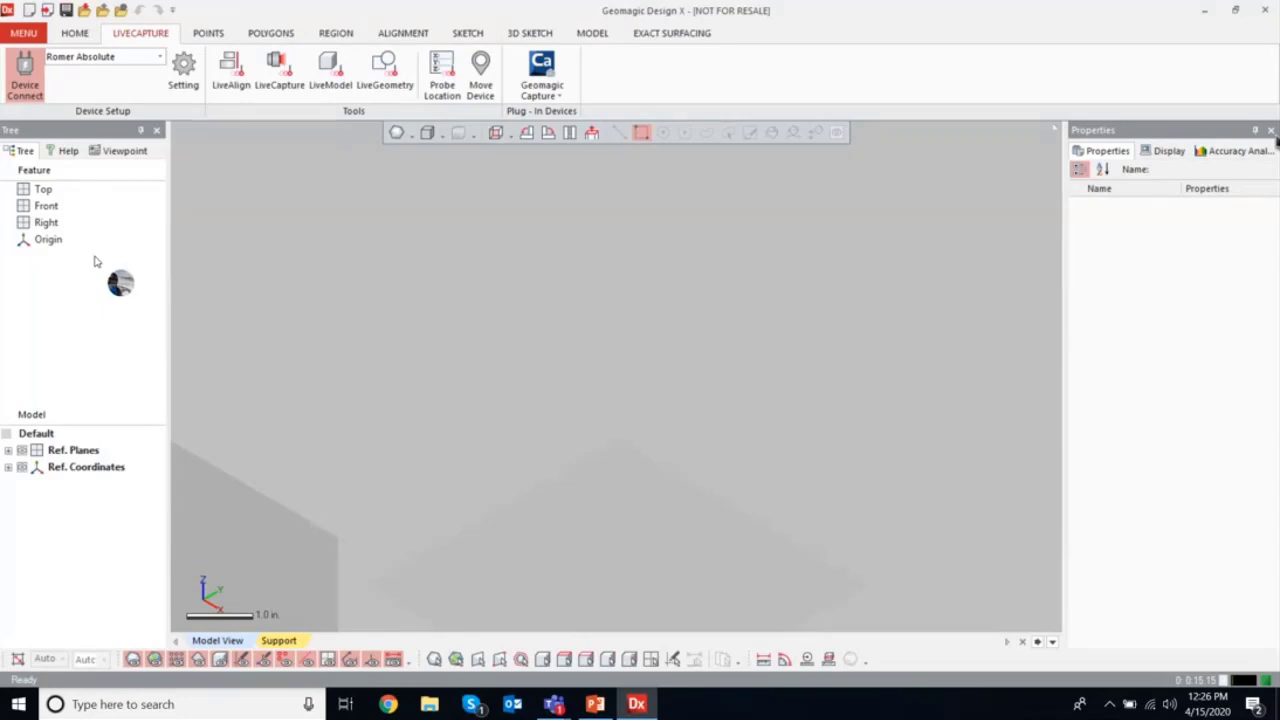
click(318, 88)
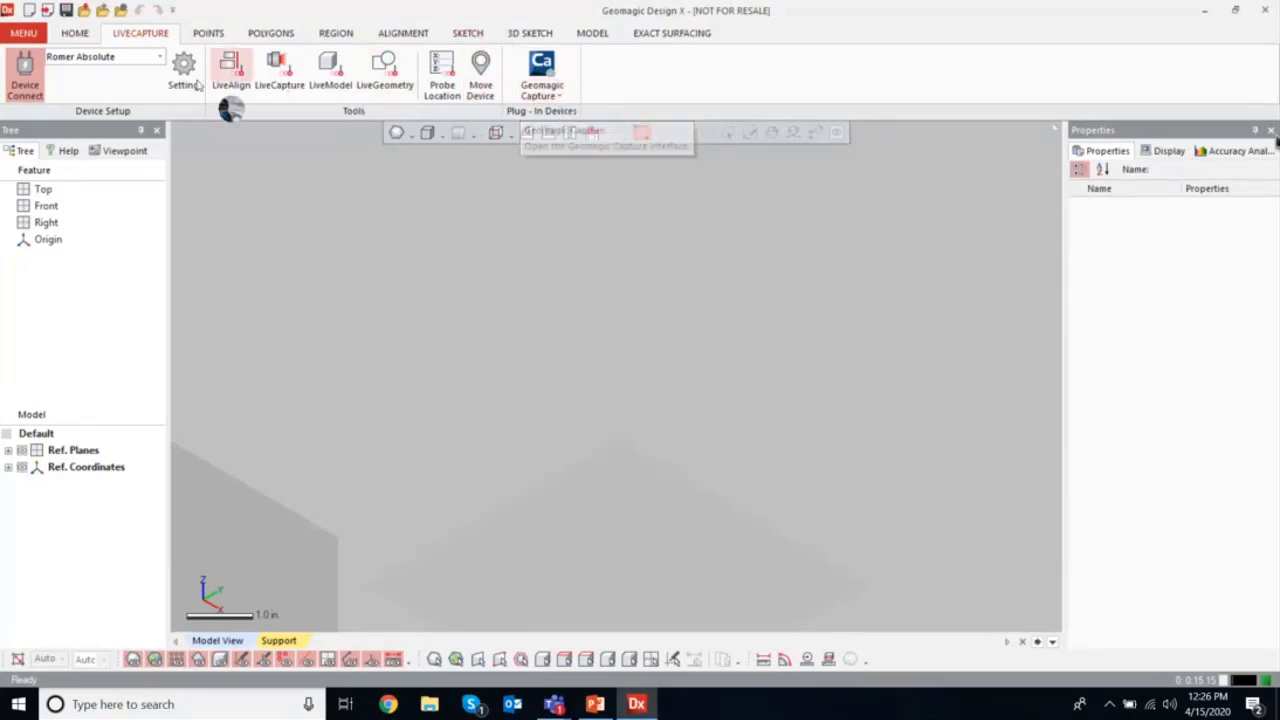
click(158, 57)
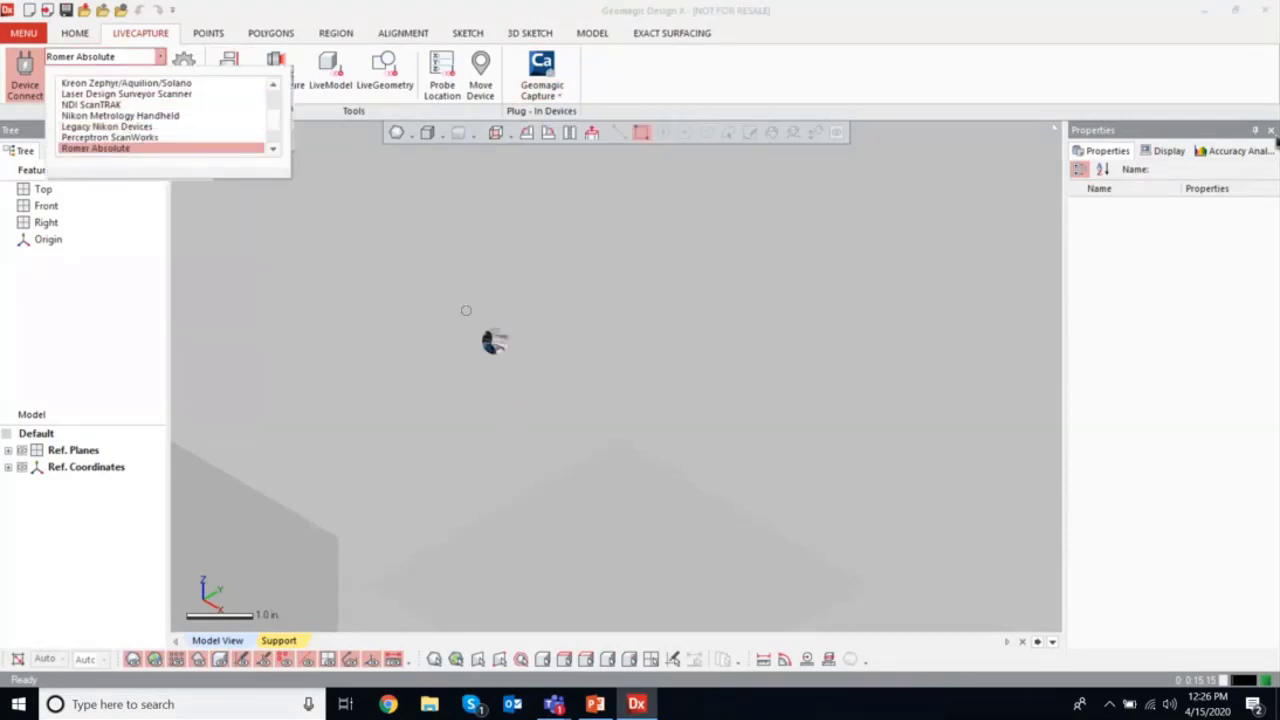
click(321, 231)
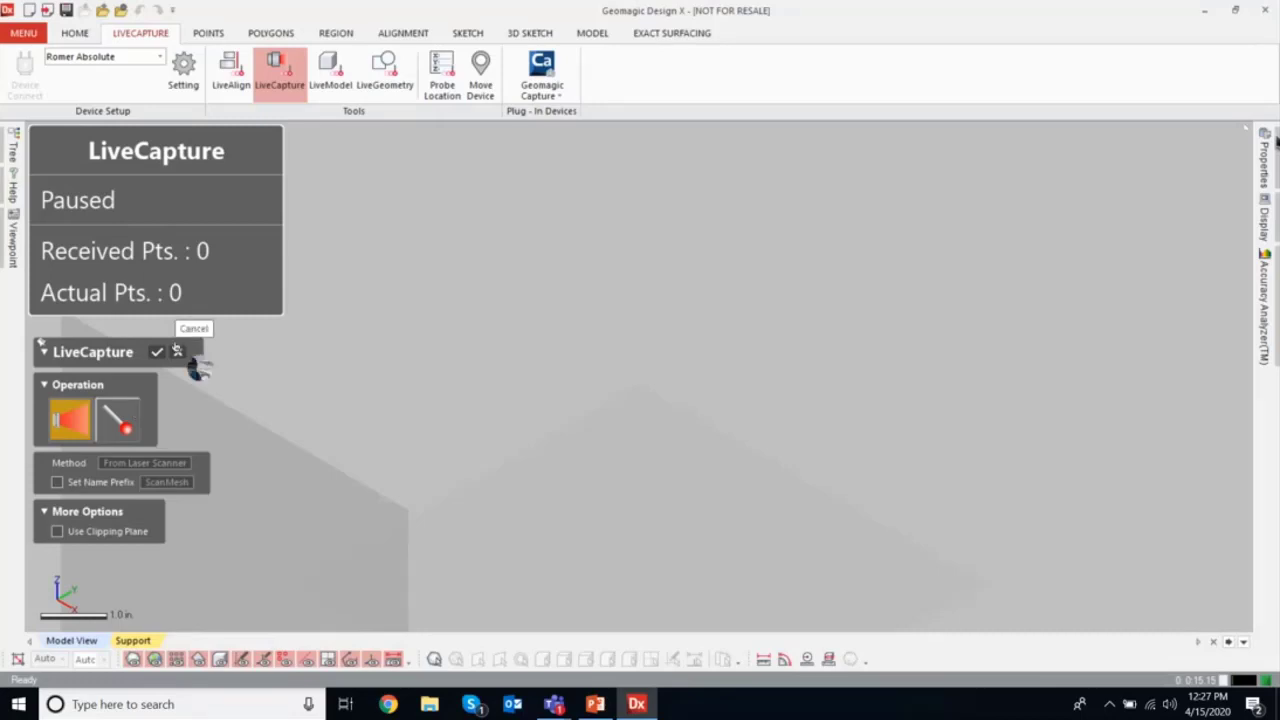
Start LiveCapture in Laser Scanning mode, enable Use Clipping Plane and capture the clipping plane with the scanner
click(73, 430)
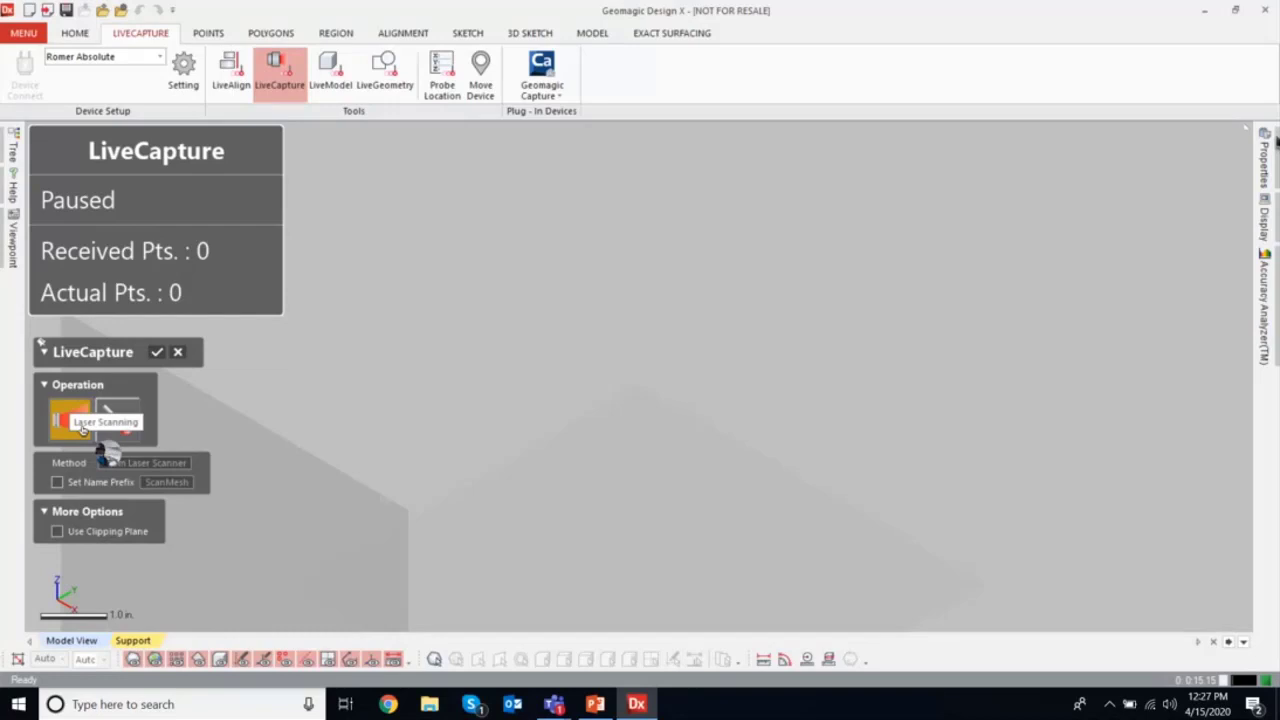
click(57, 532)
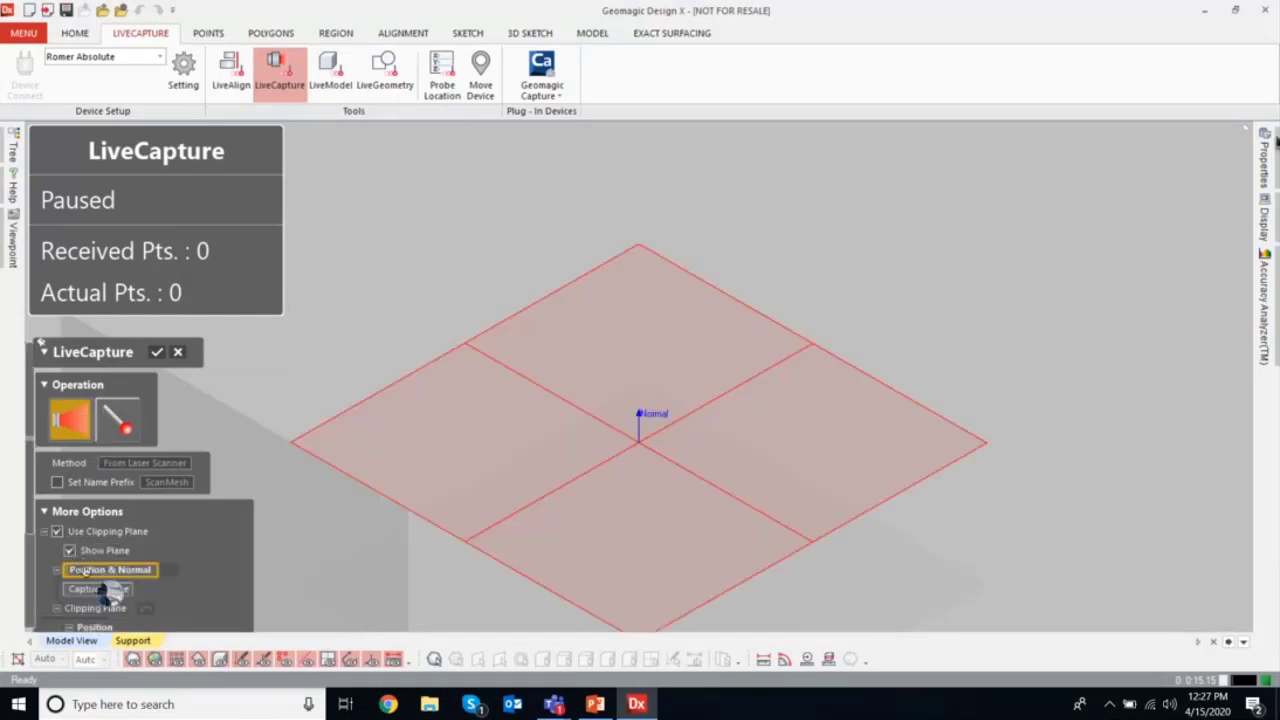
scroll(62, 478, down, 3)
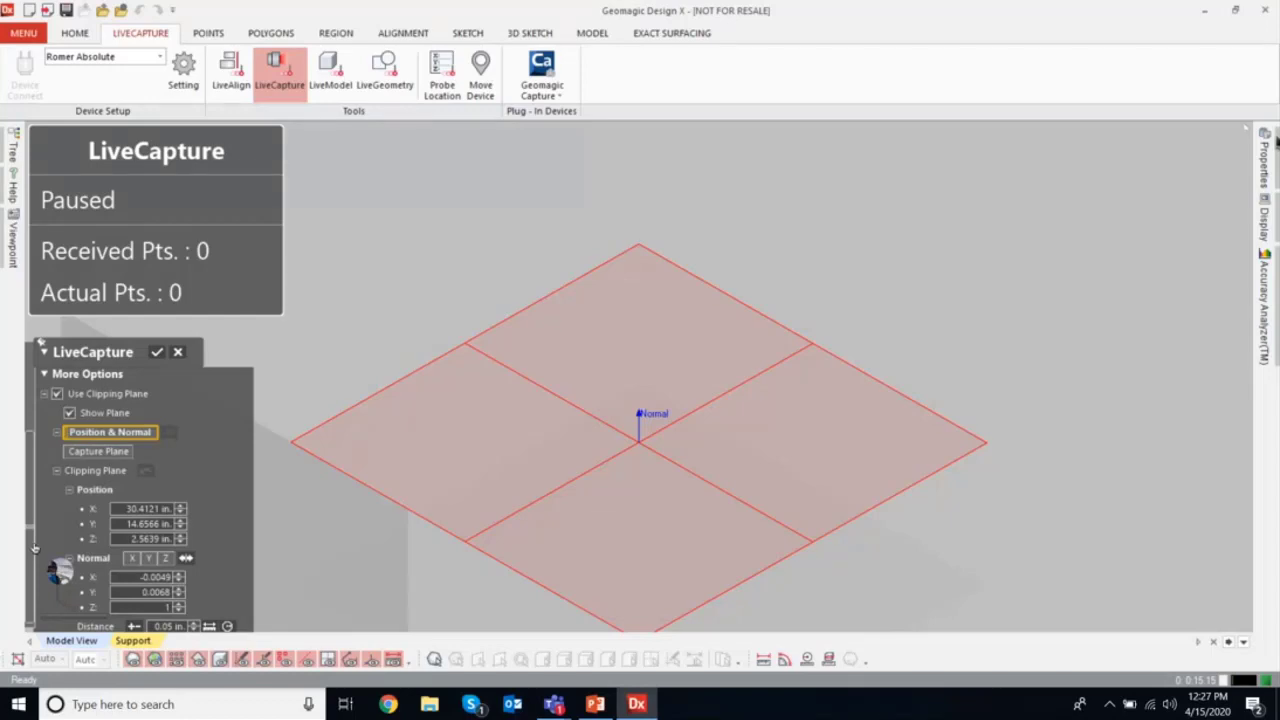
click(106, 452)
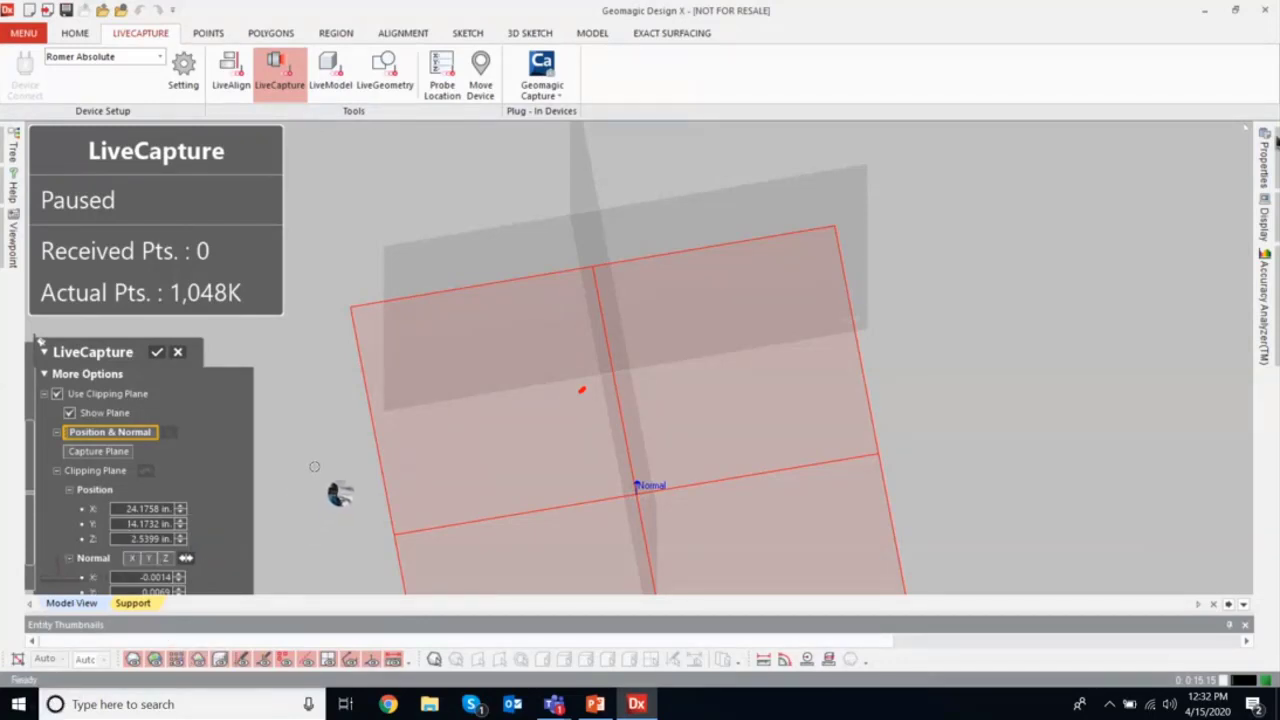
Finish the scan, send it to the Mesh Buildup Wizard and save the file first as Default.xrl on the Desktop, replacing the existing file
click(155, 353)
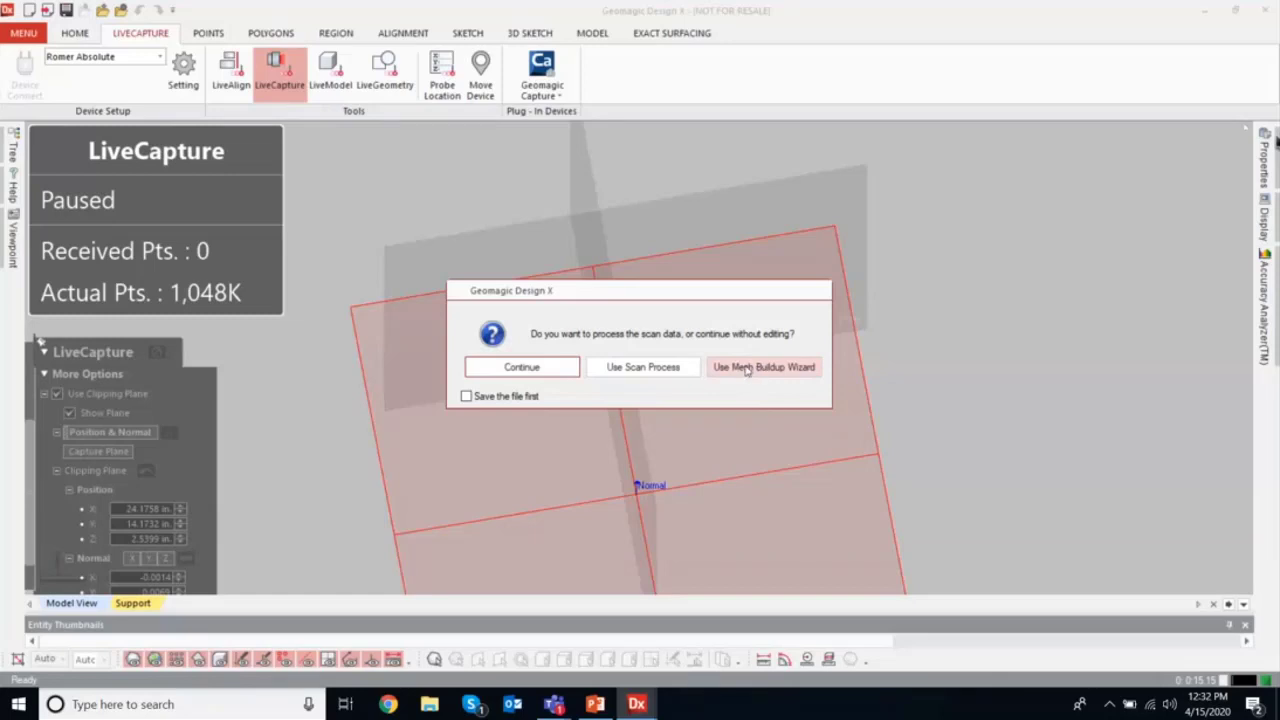
click(466, 396)
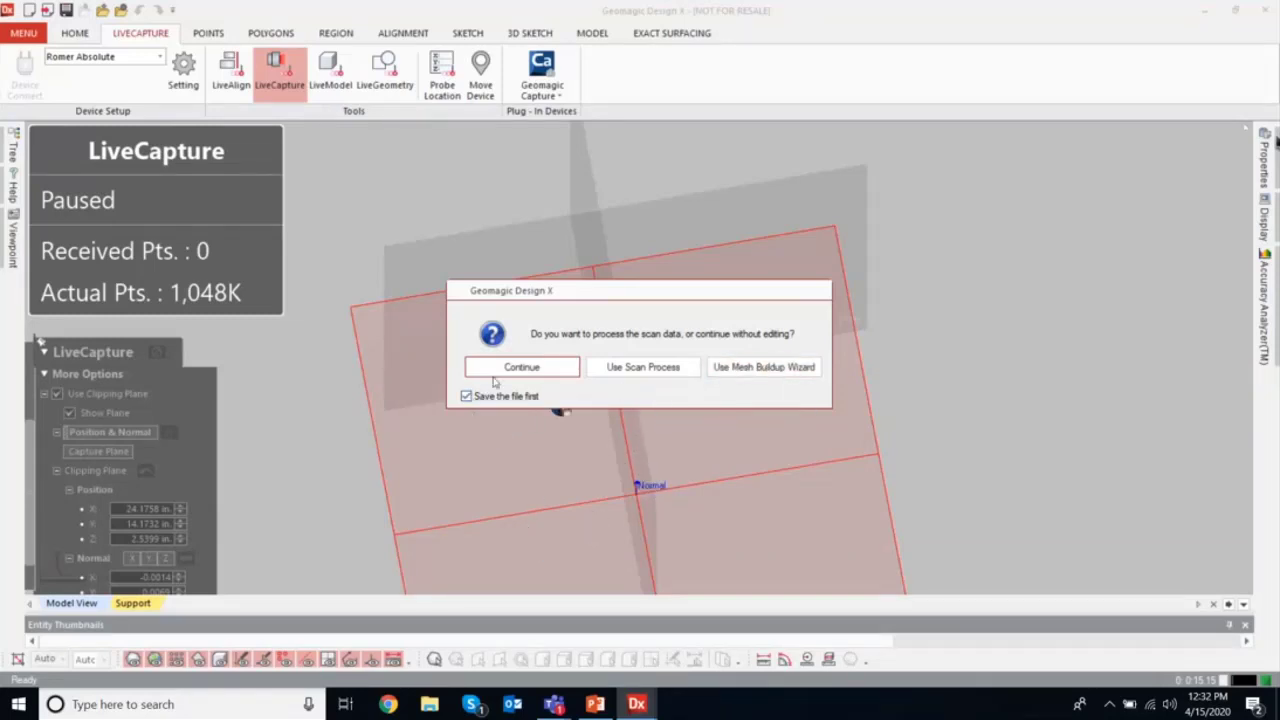
click(758, 368)
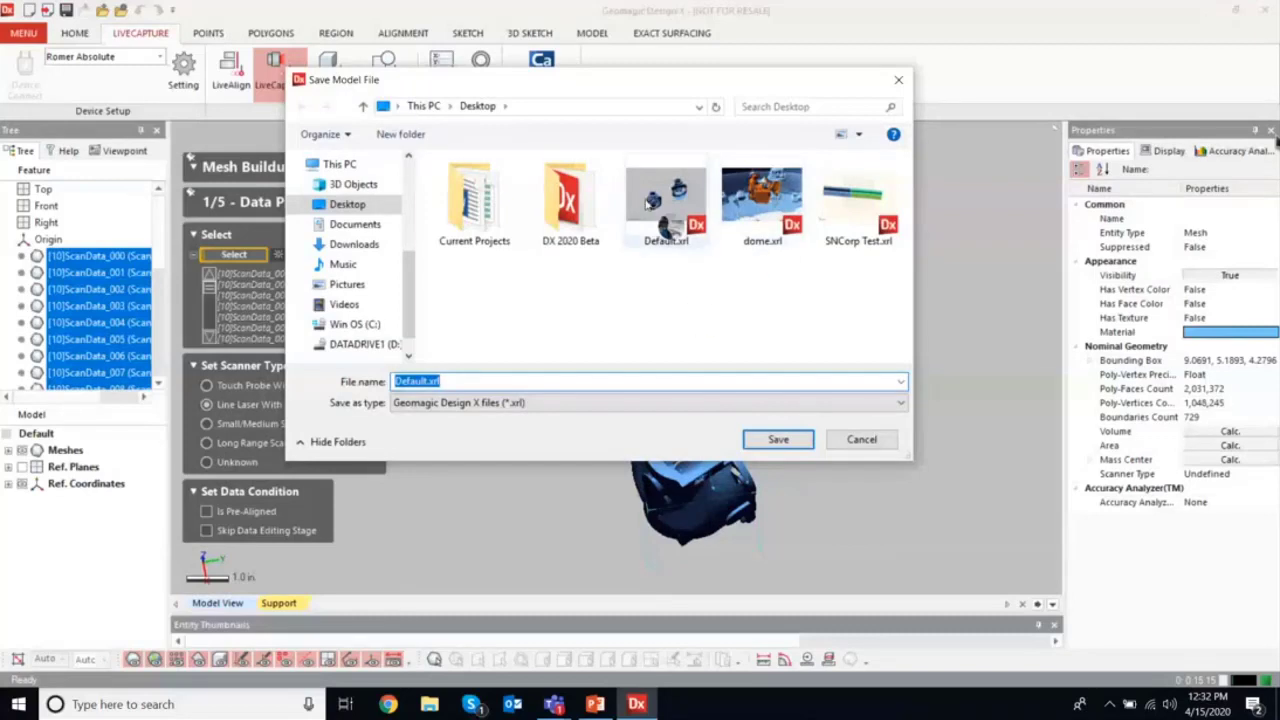
click(778, 439)
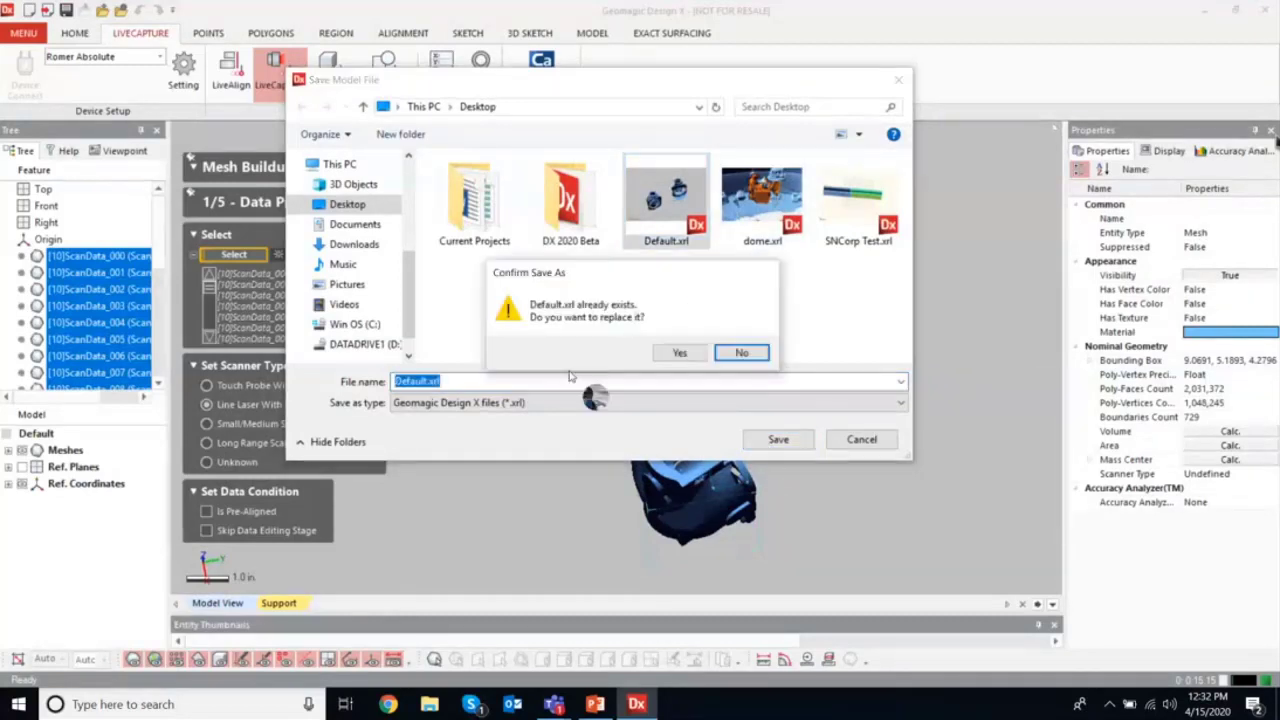
click(680, 351)
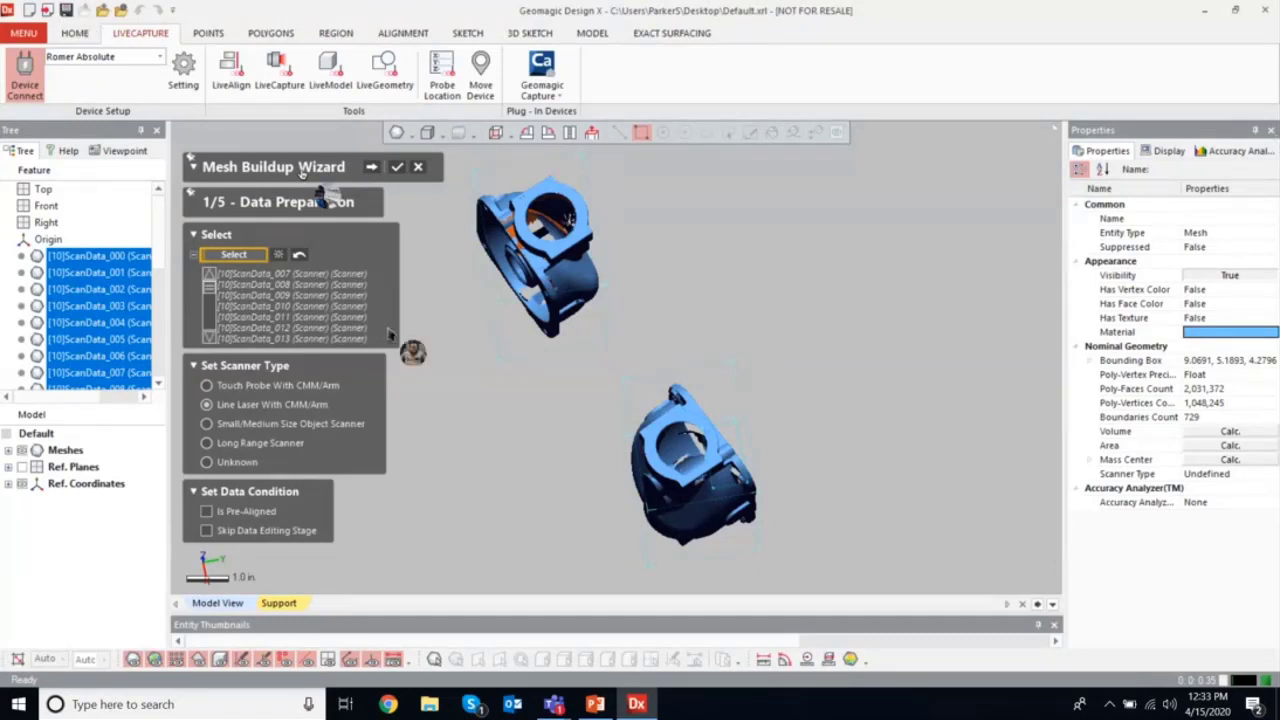
Skip the data editing stage in the Mesh Buildup Wizard and advance to data pre-aligning
click(670, 702)
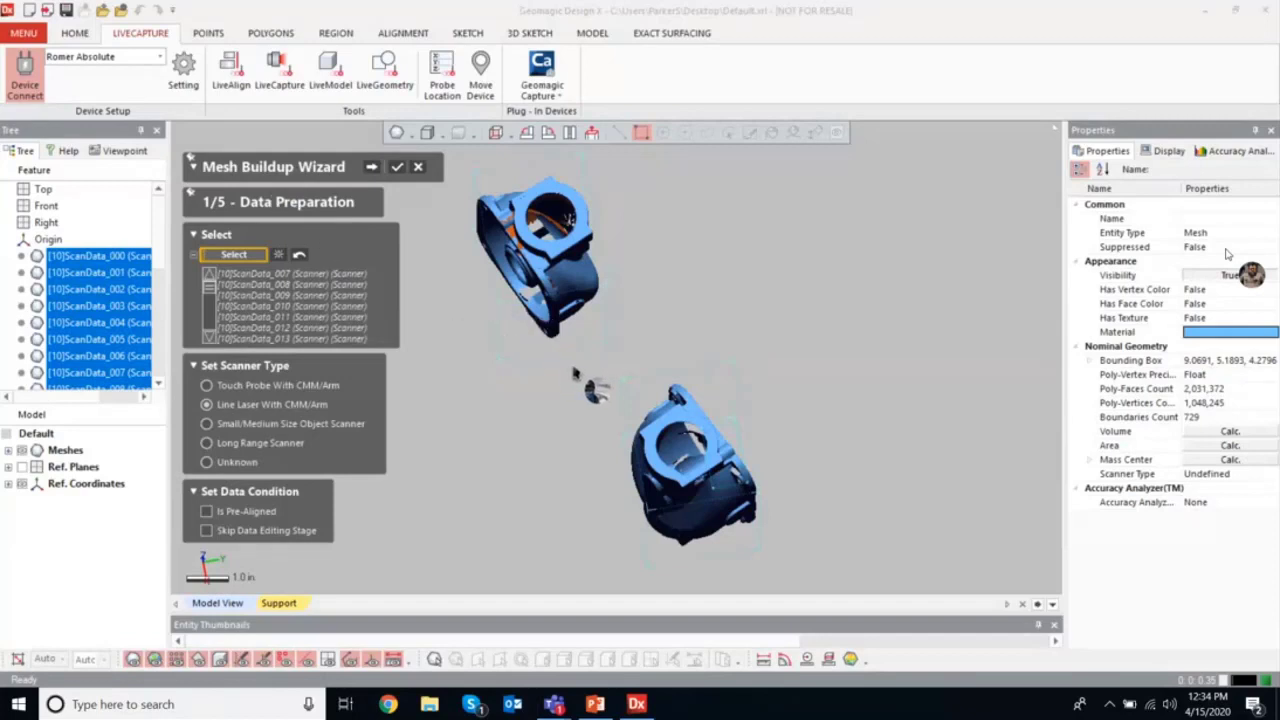
mouse_move(568, 470)
mouse_down()
mouse_move(725, 326)
mouse_move(550, 430)
mouse_move(570, 468)
mouse_up()
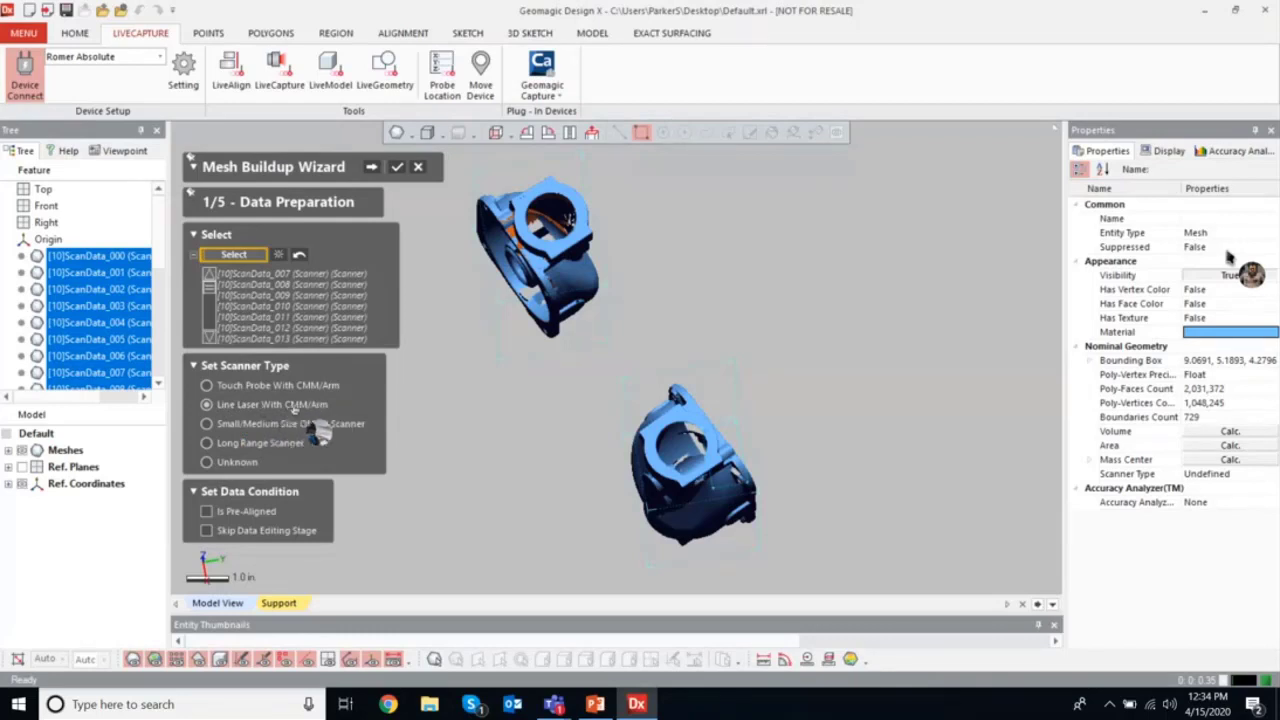
click(252, 531)
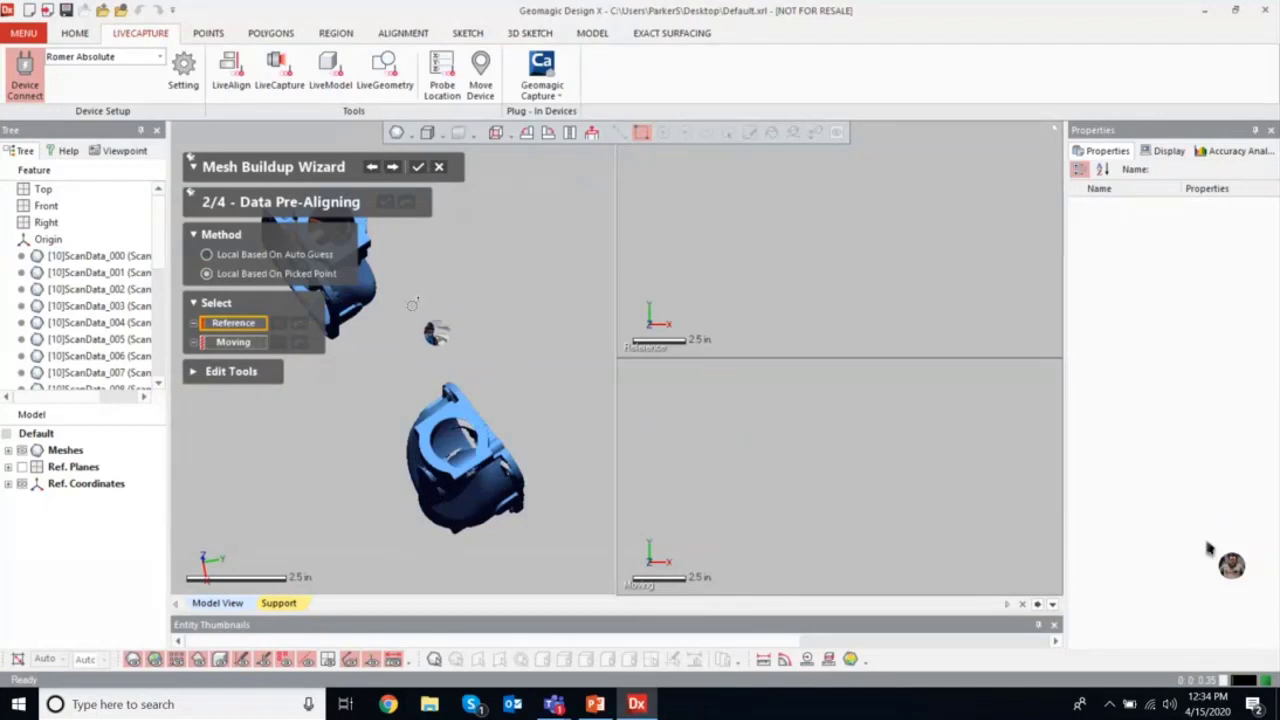
Assign one group of part scans as Reference and the other group as Moving for the picked-point pre-alignment
right_drag(442, 266, 498, 556)
drag(291, 378, 459, 550)
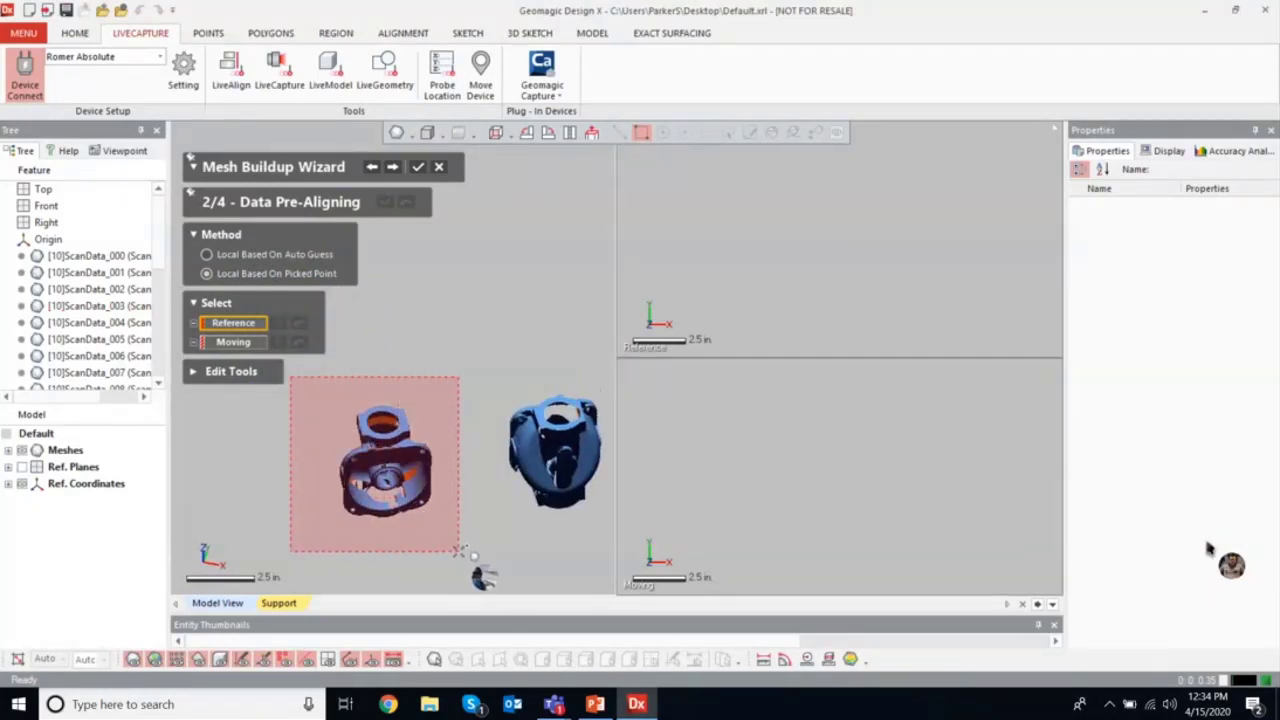
drag(459, 550, 460, 550)
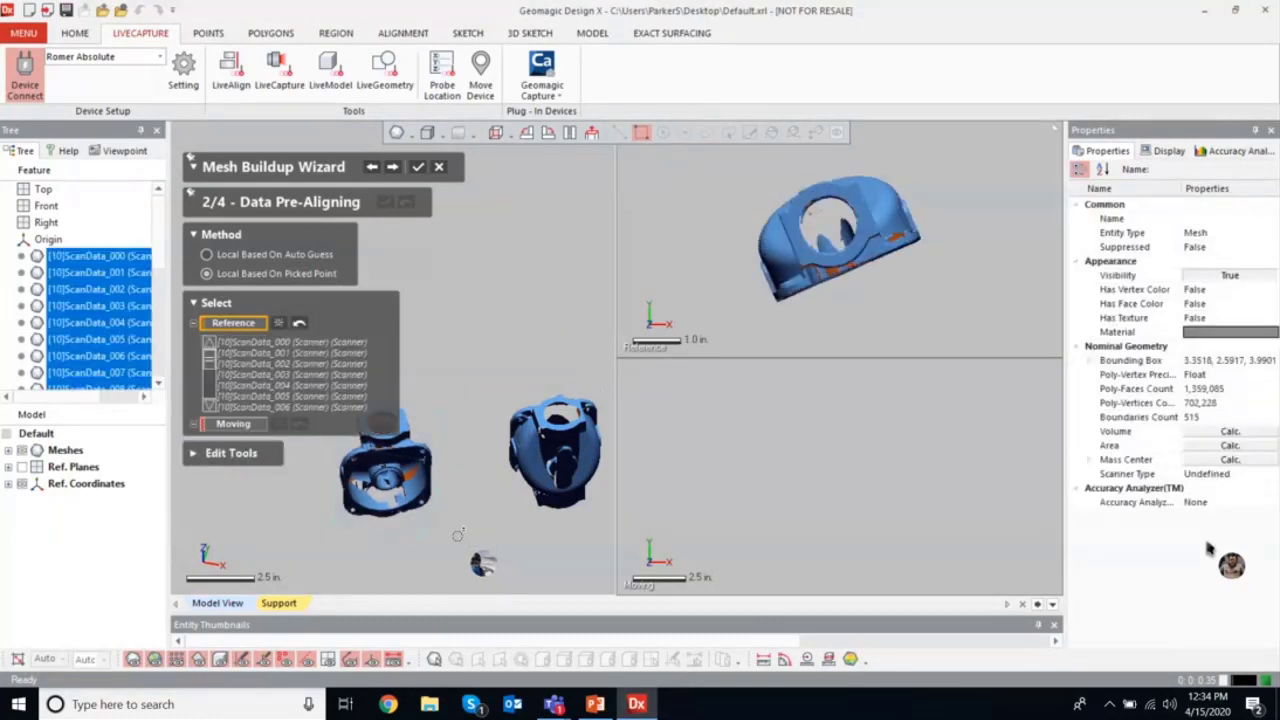
right_drag(470, 555, 384, 564)
click(227, 426)
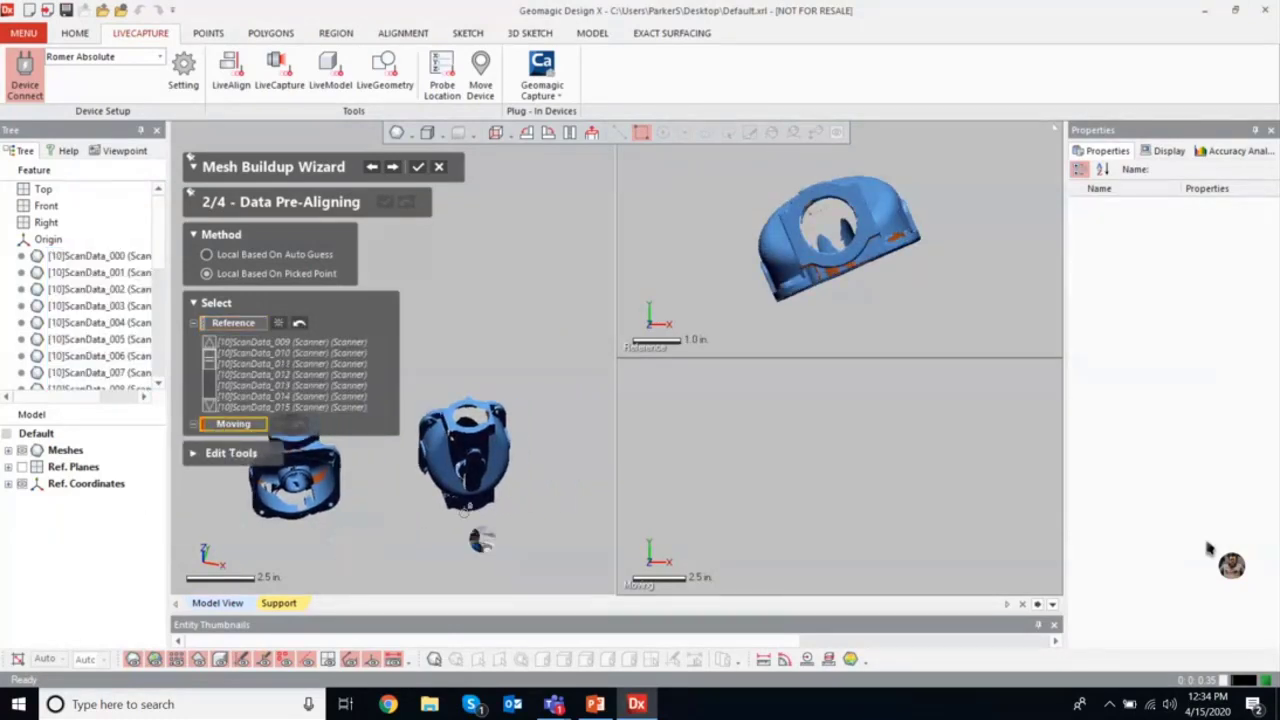
drag(385, 545, 555, 372)
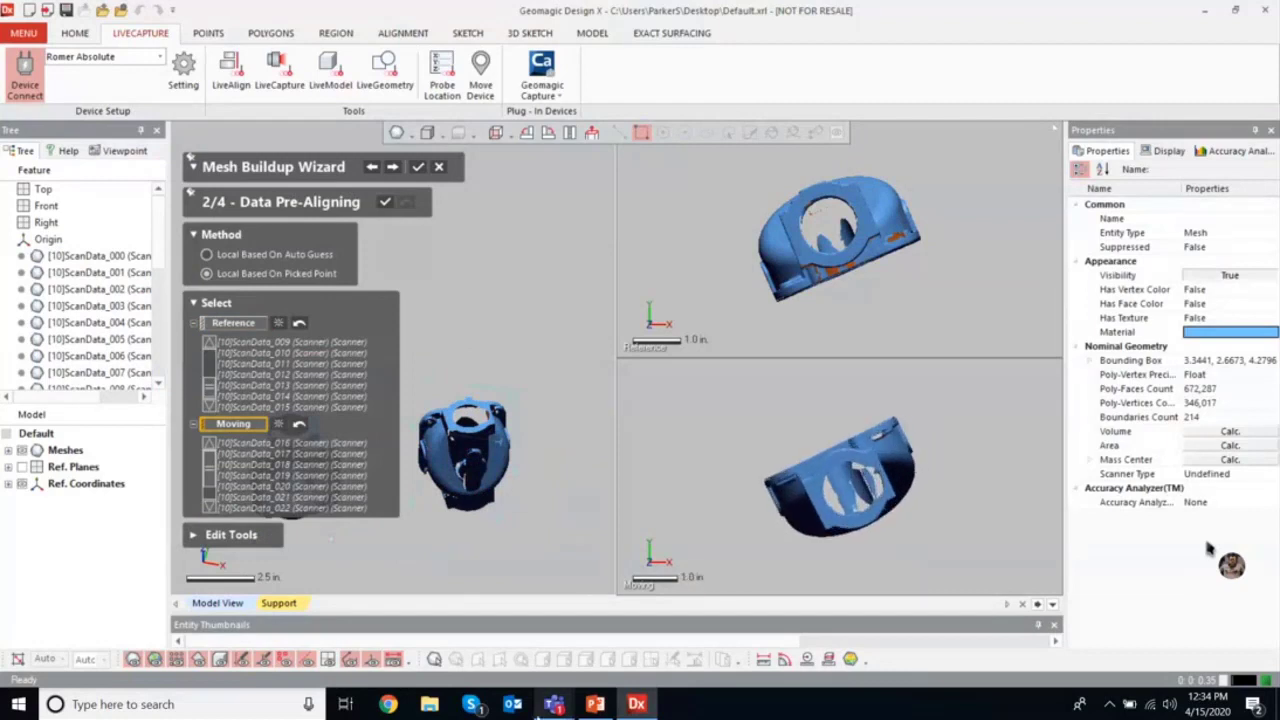
Pick three matching points at the flange's corner holes on the reference and moving scans and apply the pre-alignment
right_drag(815, 468, 658, 553)
right_drag(690, 280, 678, 163)
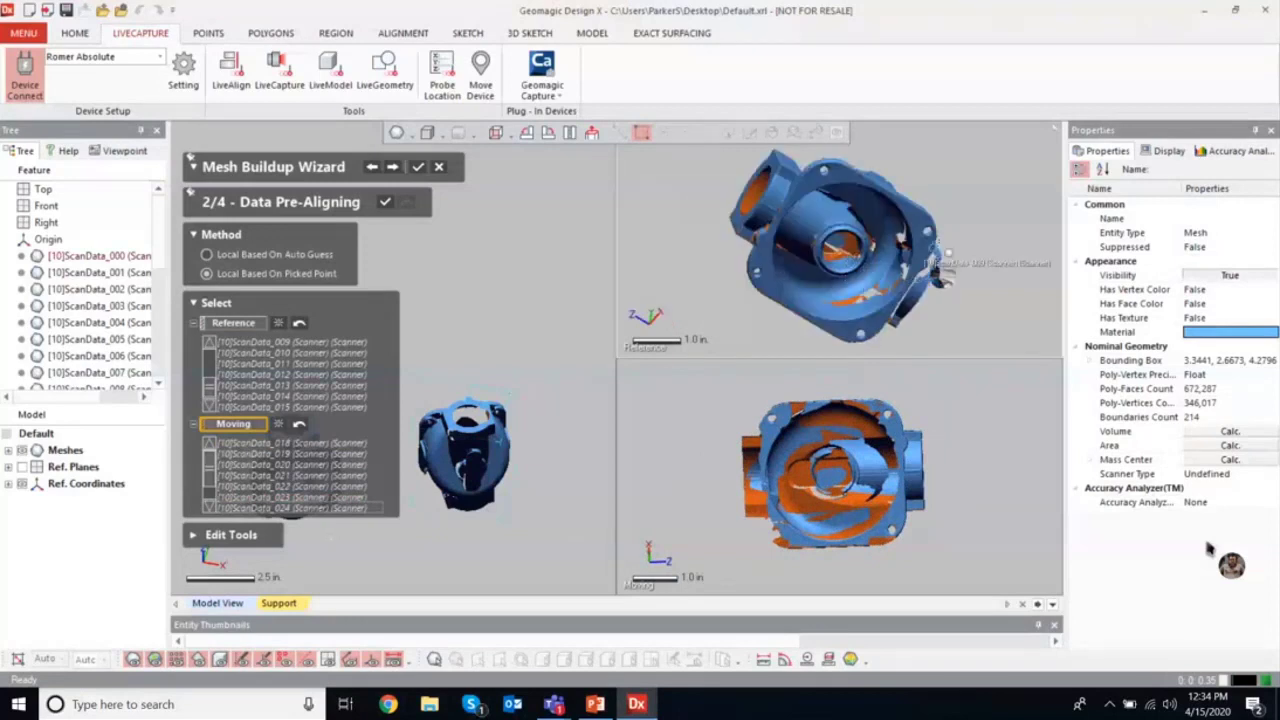
right_drag(970, 265, 945, 250)
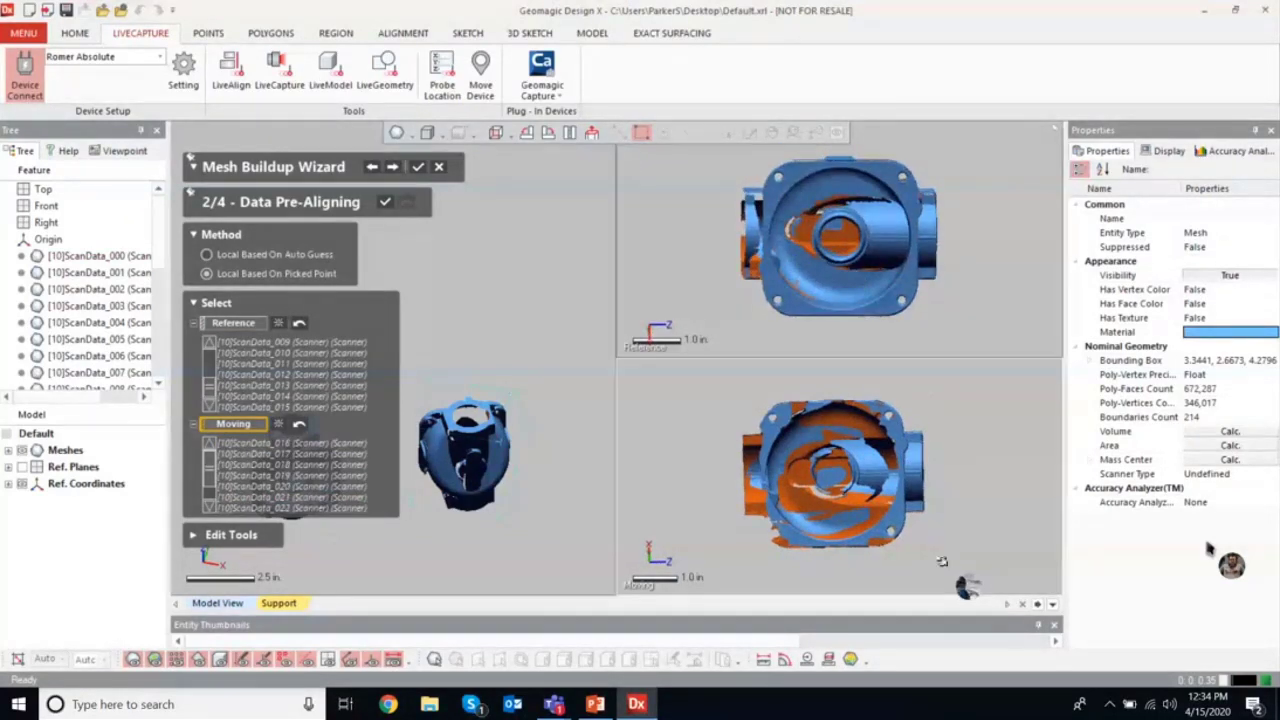
right_drag(941, 561, 935, 540)
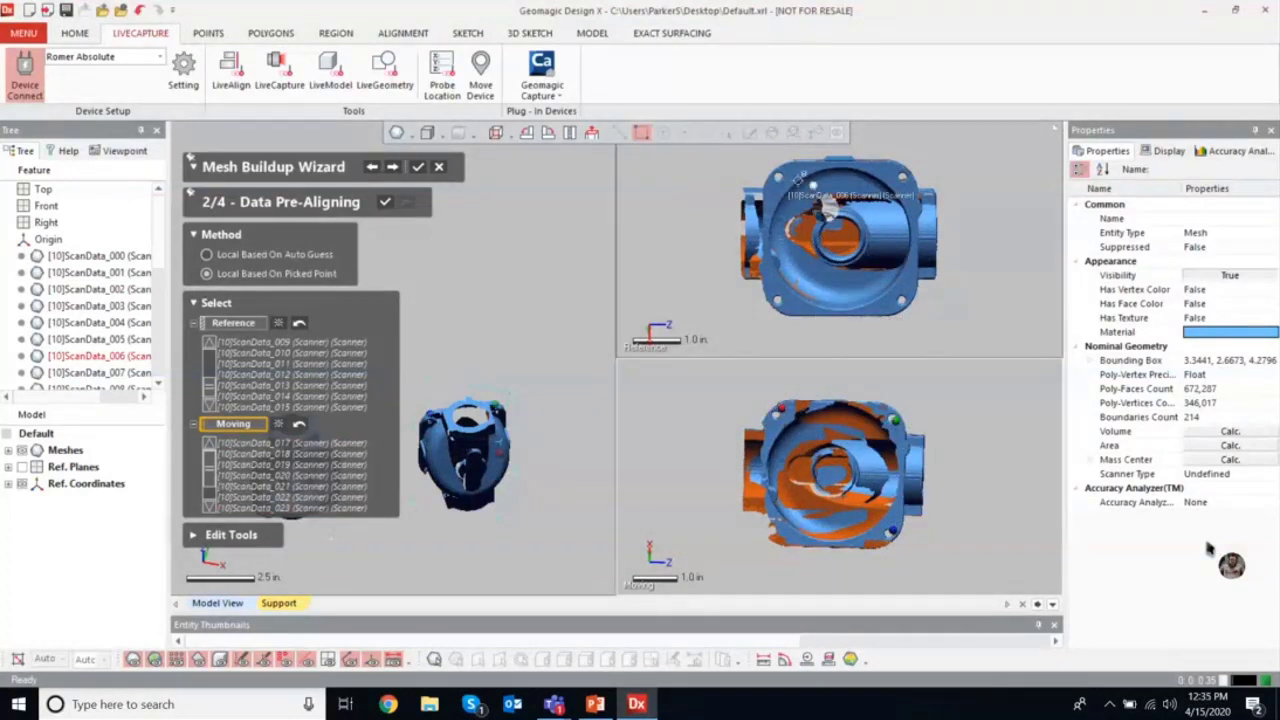
click(900, 205)
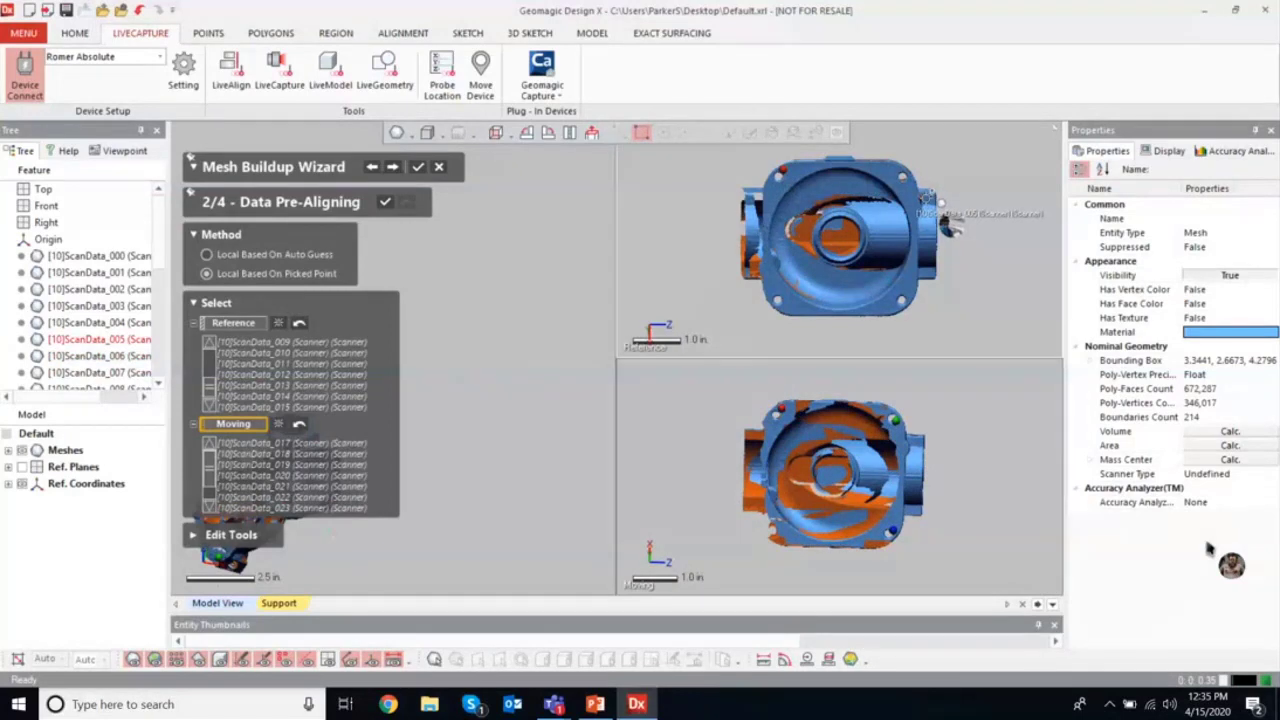
click(905, 178)
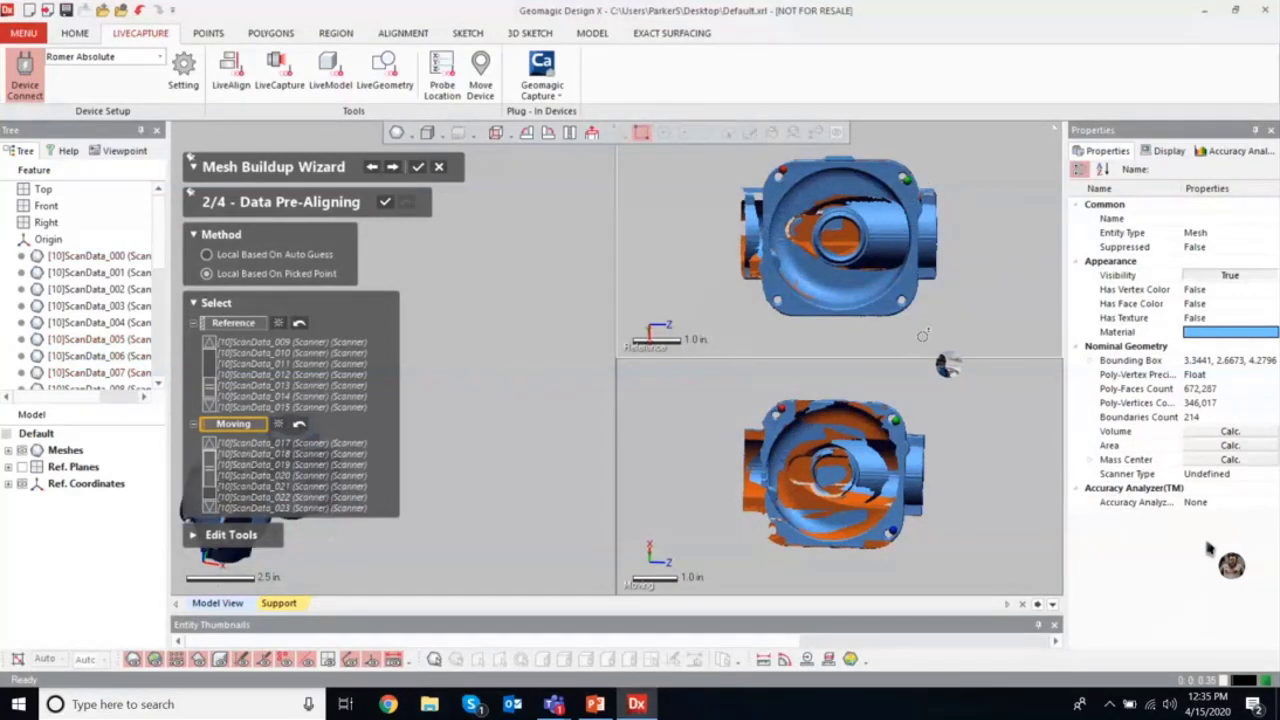
click(901, 298)
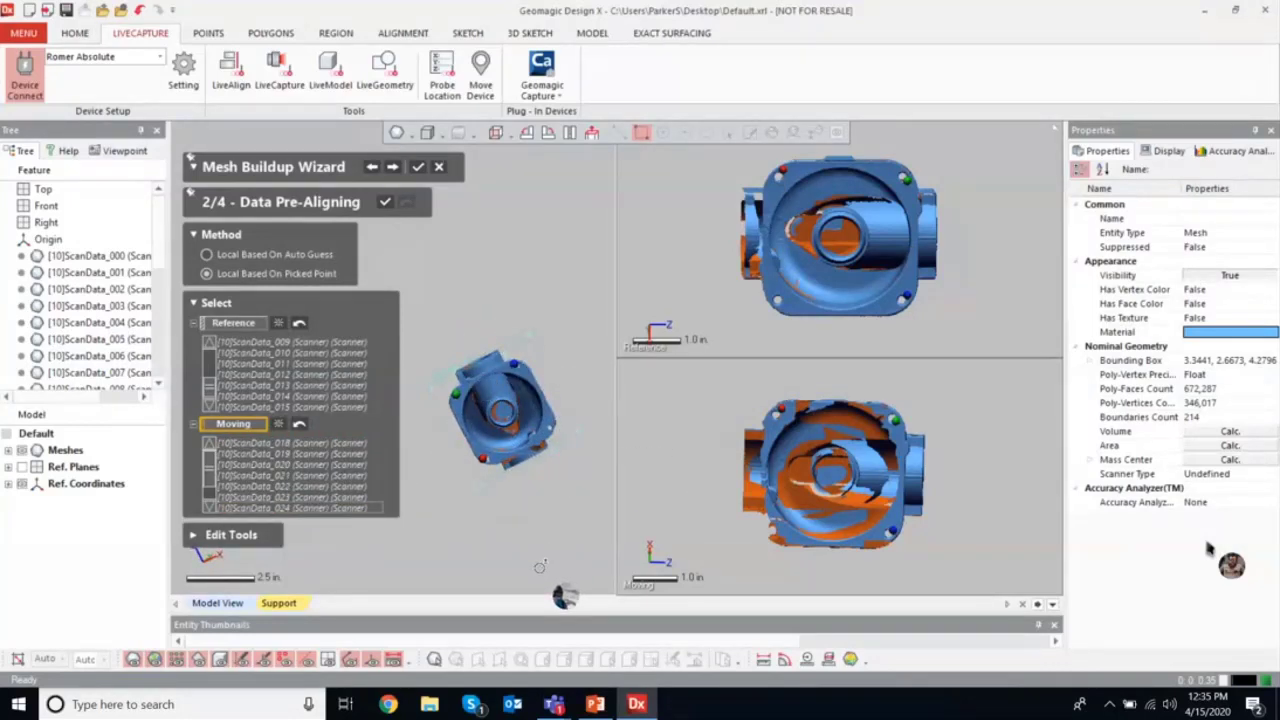
click(385, 202)
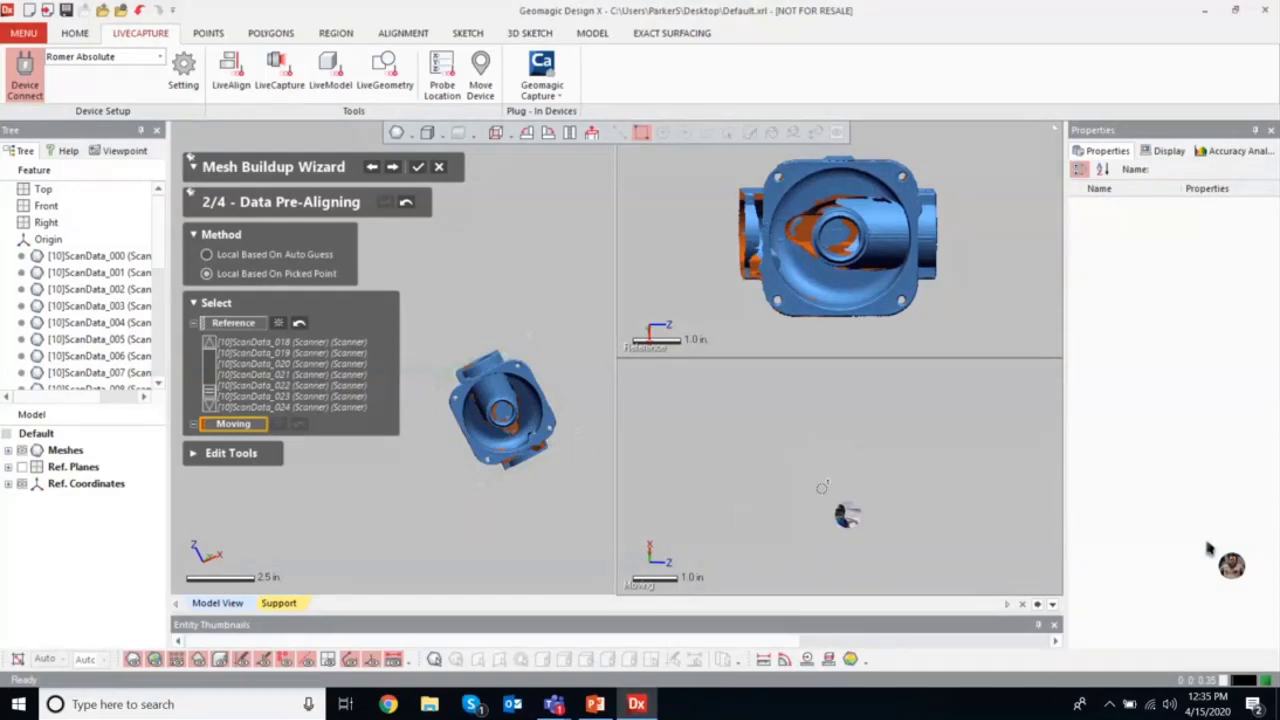
Best-fit align all scans as Moving with Apply Only Small Transform enabled
click(392, 166)
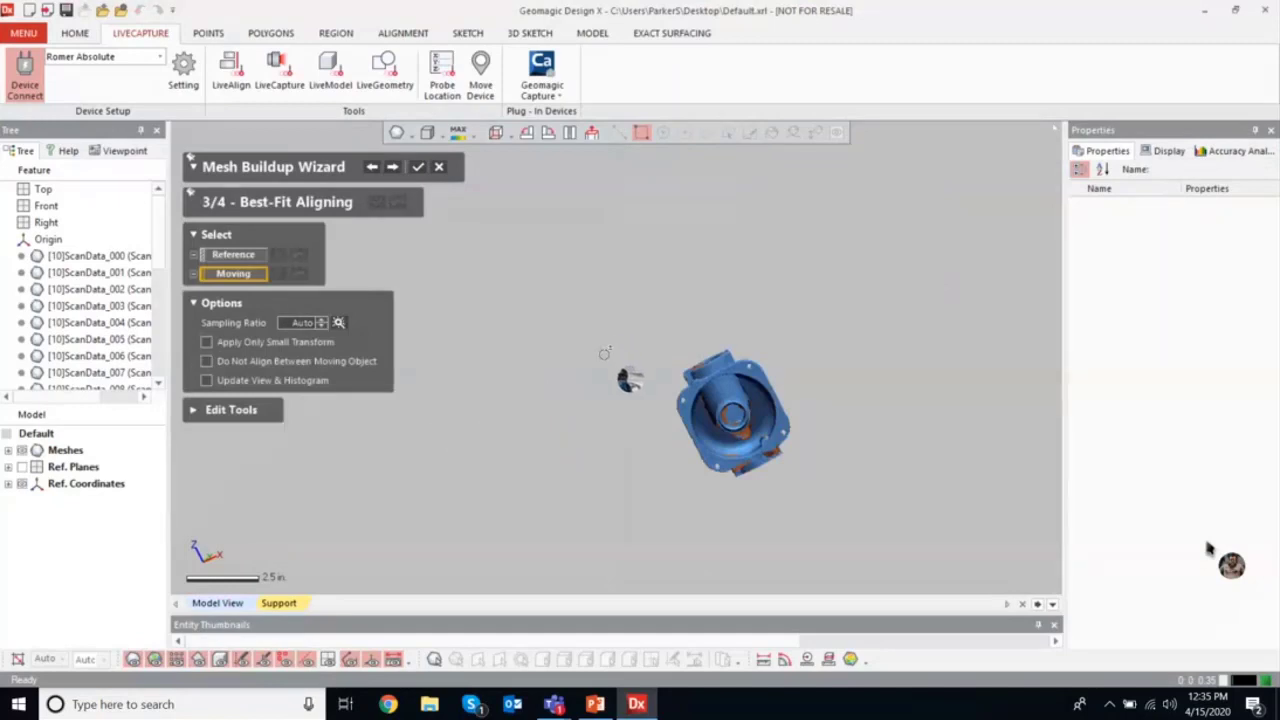
drag(586, 262, 880, 580)
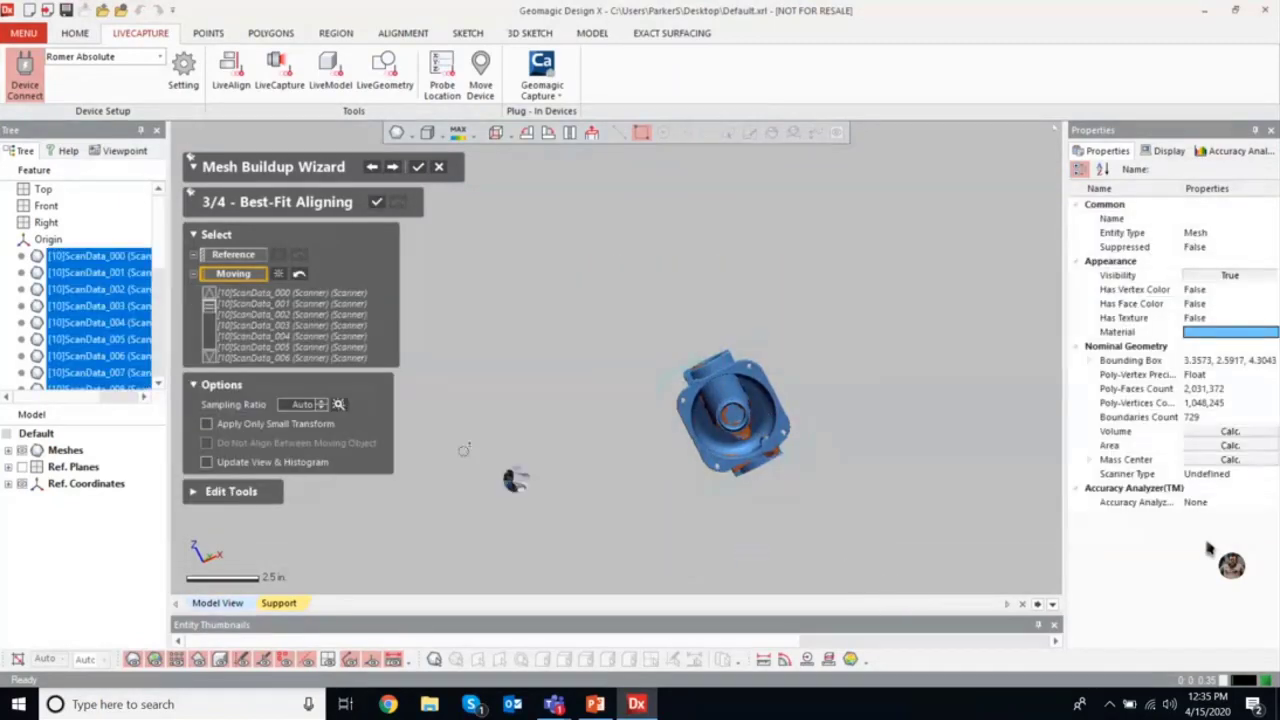
click(305, 424)
click(376, 201)
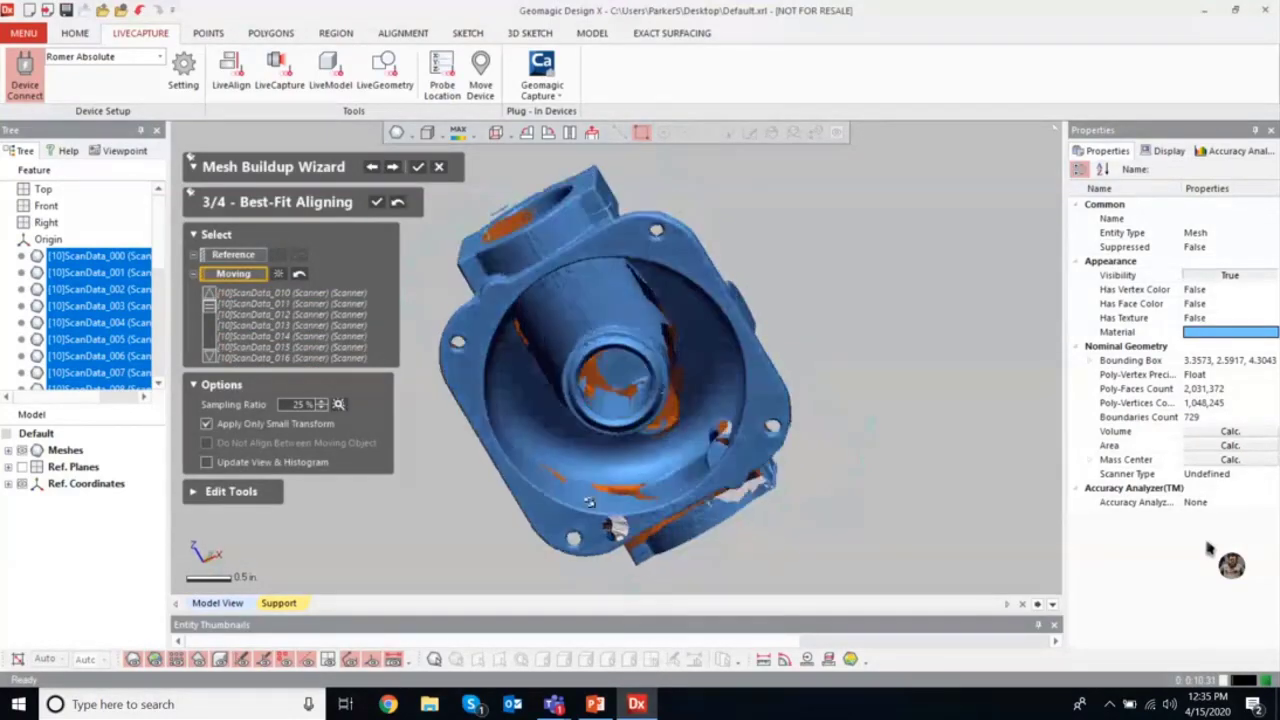
Merge the aligned scans into one mesh using Mesh Construction with Reduce Noise, and inspect the part from the side
click(392, 167)
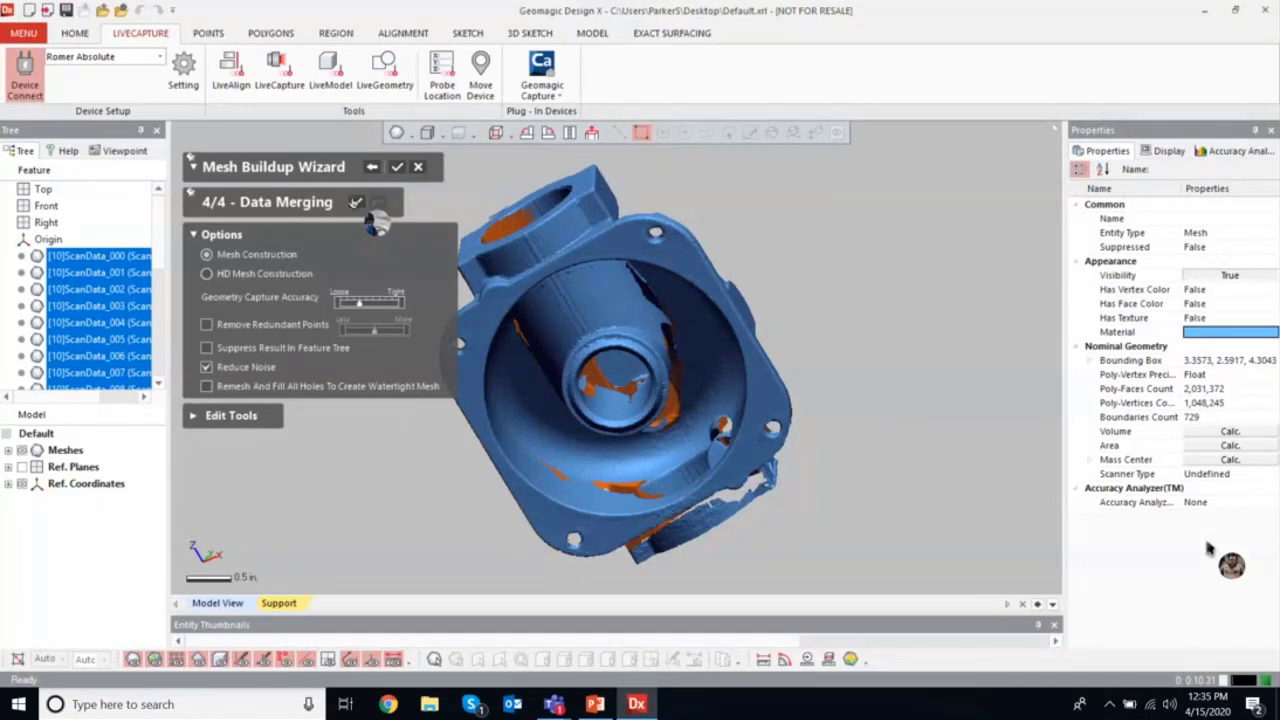
click(397, 167)
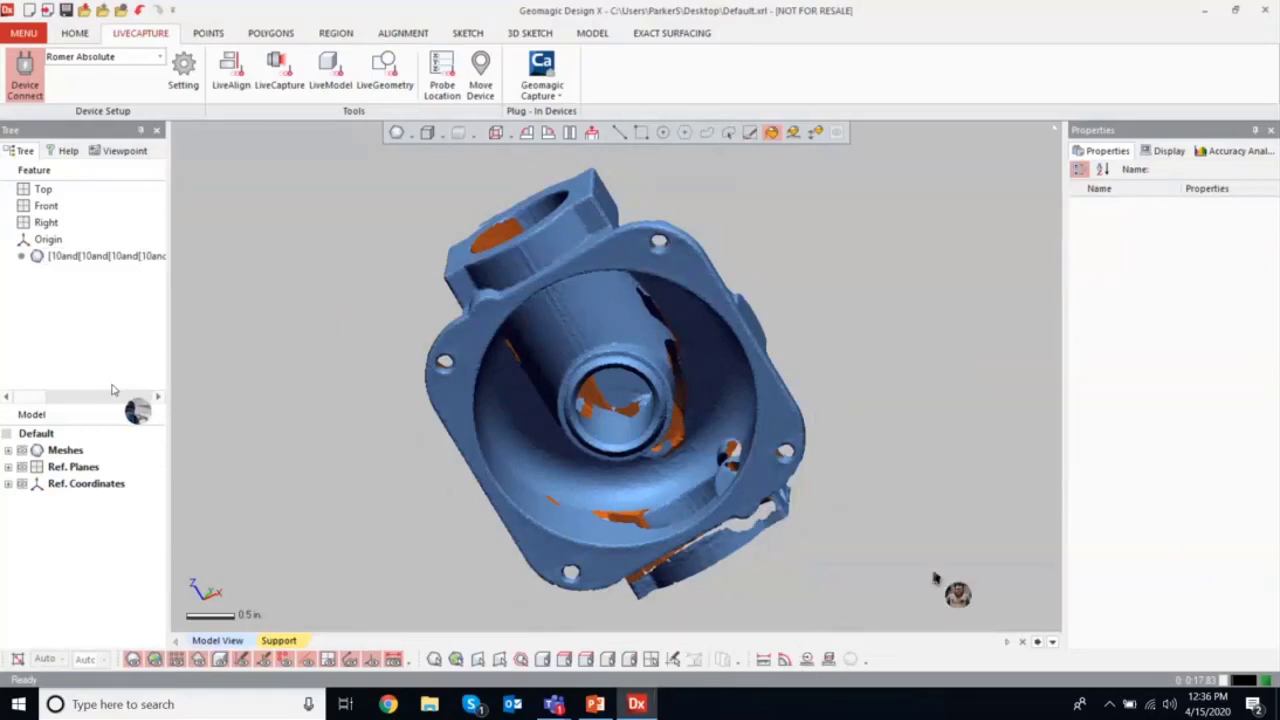
right_drag(345, 390, 366, 520)
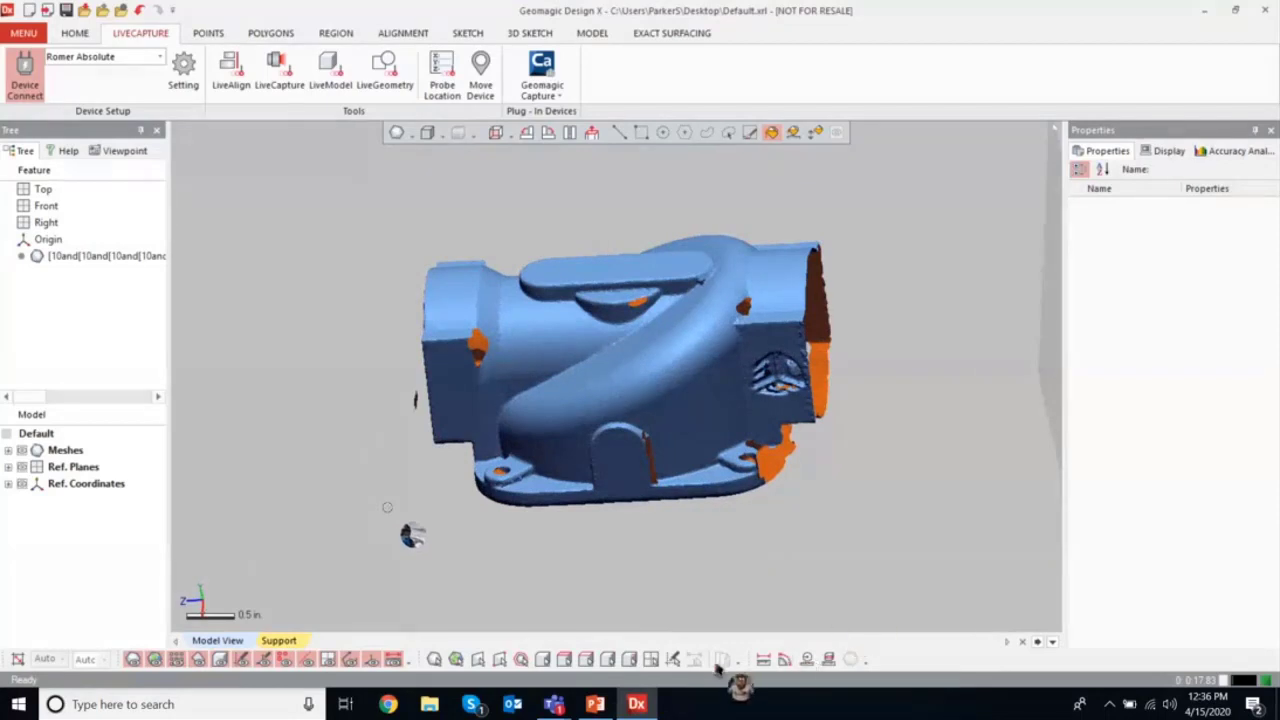